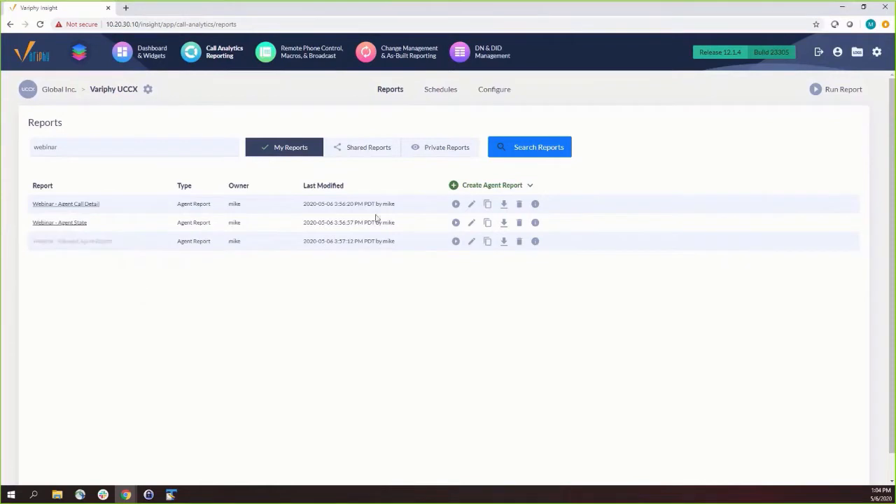
In the data grouping of the Webinar - Inbound Agent Report, add the Inbound Count statistic and remove Agent Extension
left_click(472, 241)
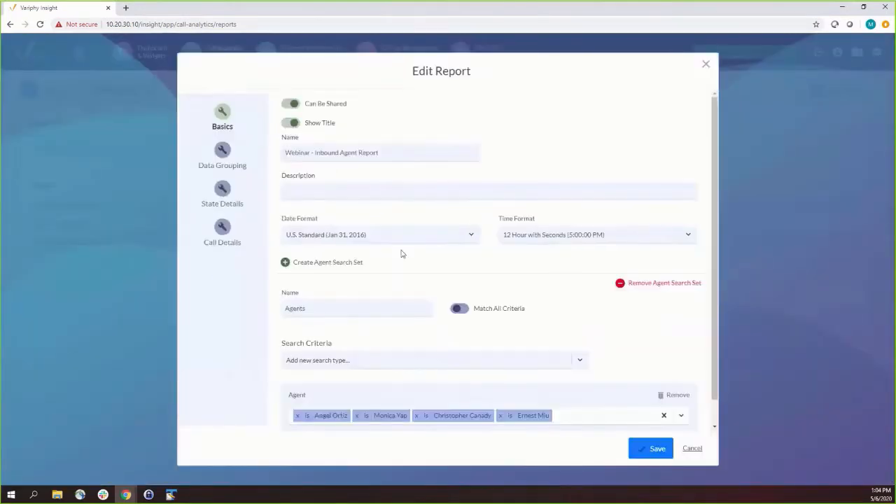
left_click(223, 162)
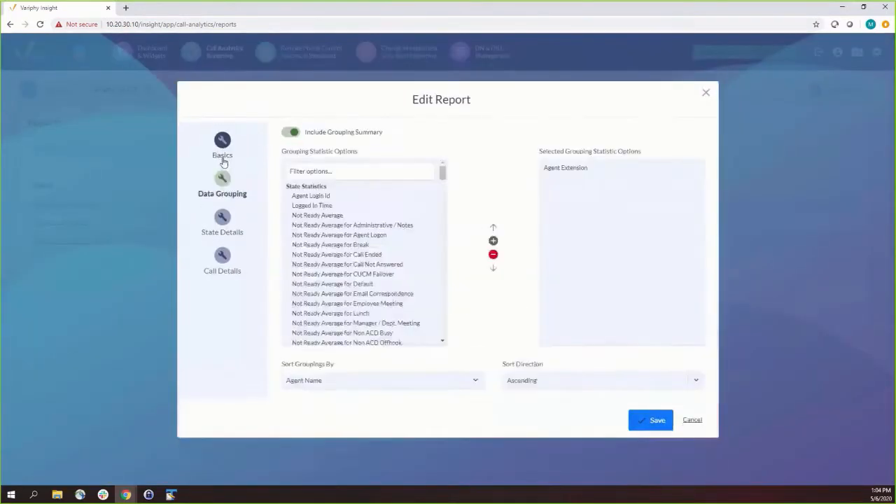
left_click(353, 171)
type("Inbo")
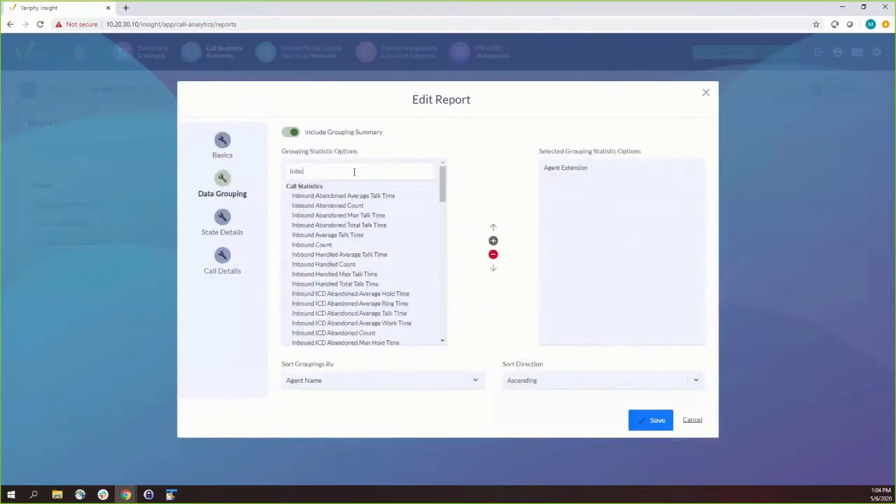
type("und")
left_click(318, 246)
left_click(564, 170)
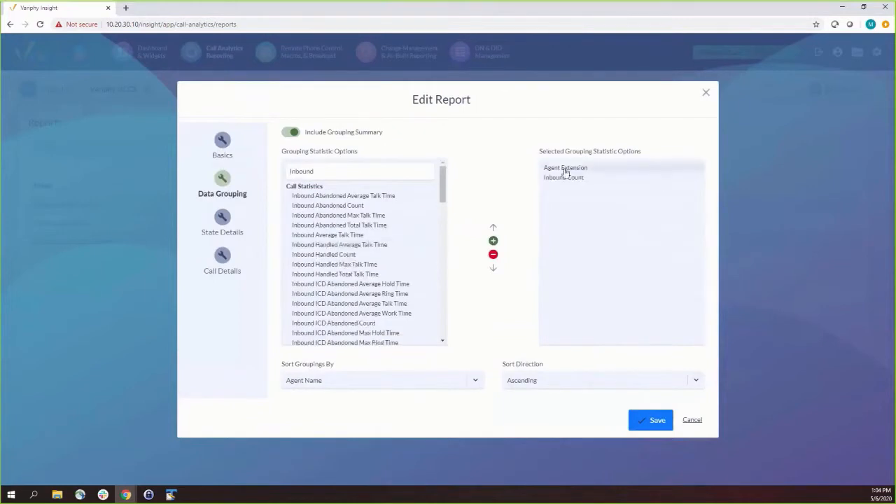
left_click(493, 257)
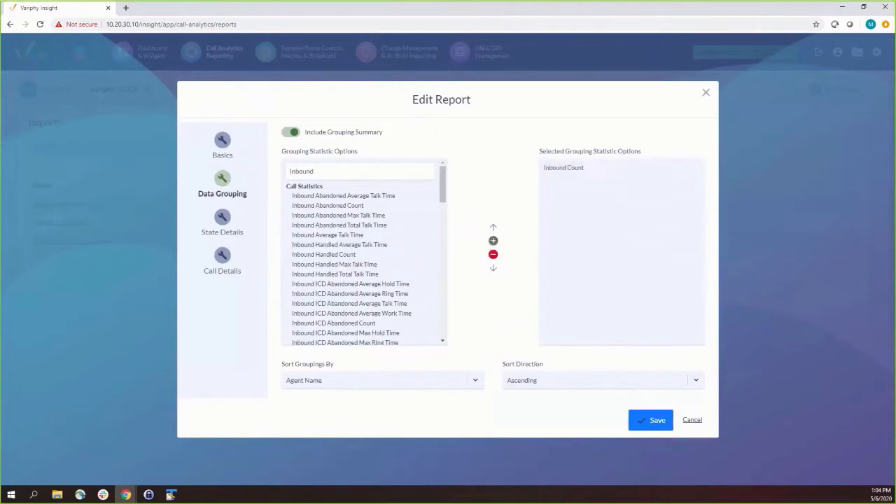
Filter the statistics for "Inbound ICD" and add Inbound ICD Count, Inbound ICD Handled Count and Inbound ICD Abandoned Count to the grouping
left_click(375, 174)
type("ICD")
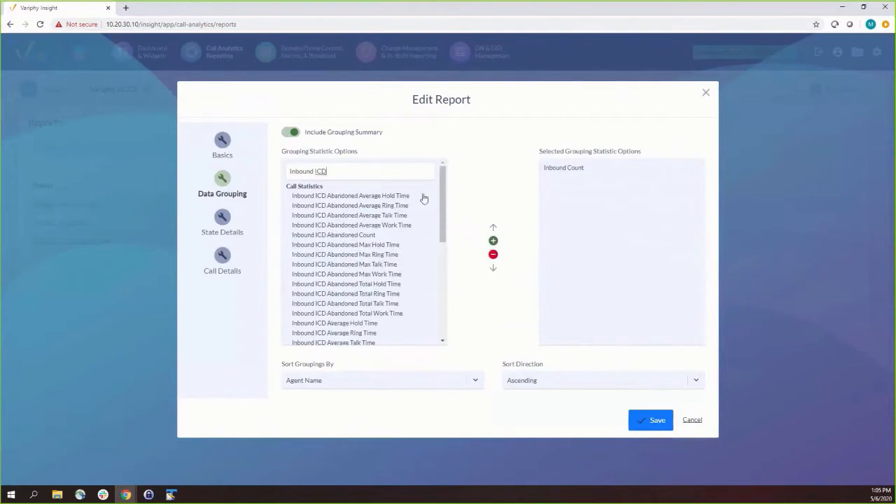
scroll(314, 240, "down", 3)
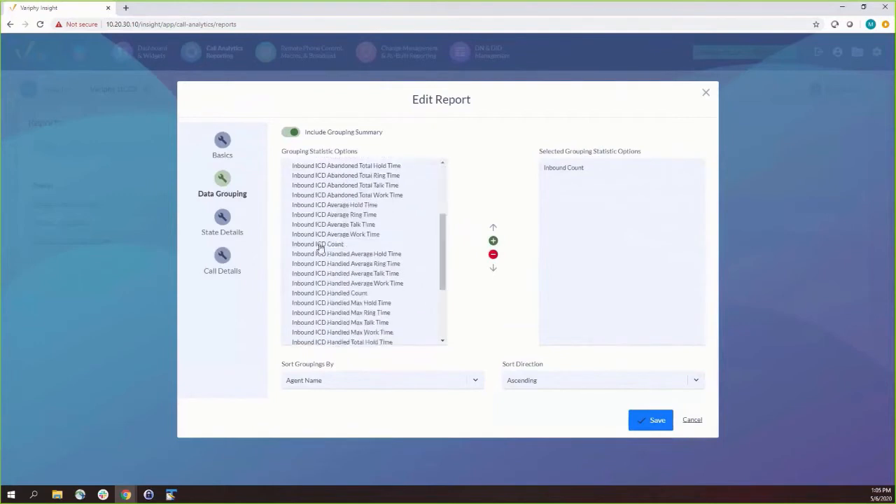
left_click_drag(316, 245, 573, 177)
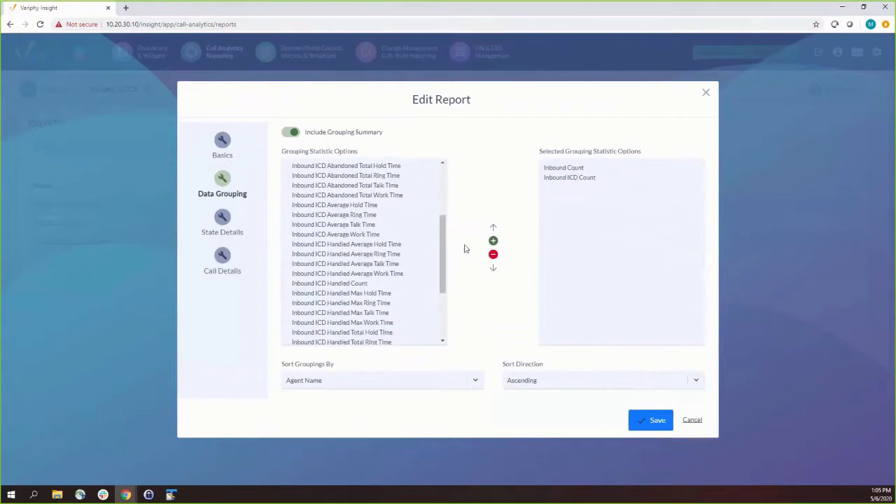
scroll(446, 219, "up", 3)
left_click_drag(446, 219, 448, 288)
double_click(341, 230)
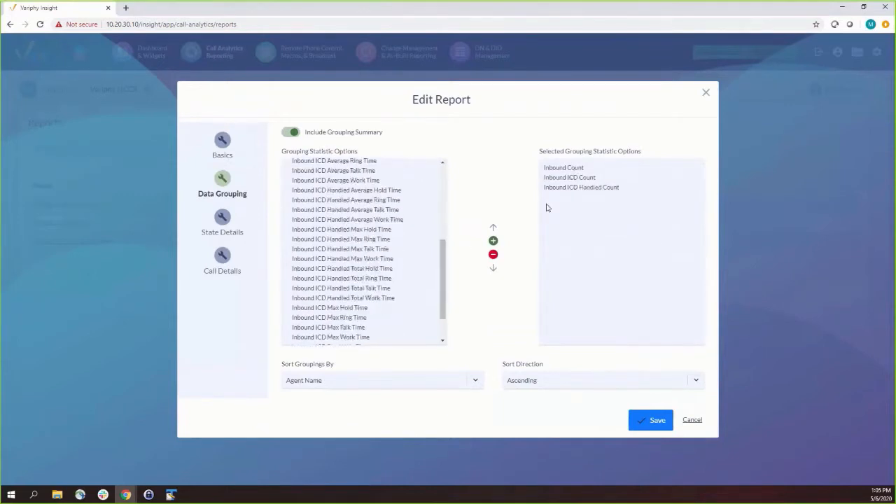
left_click_drag(443, 283, 448, 207)
double_click(315, 225)
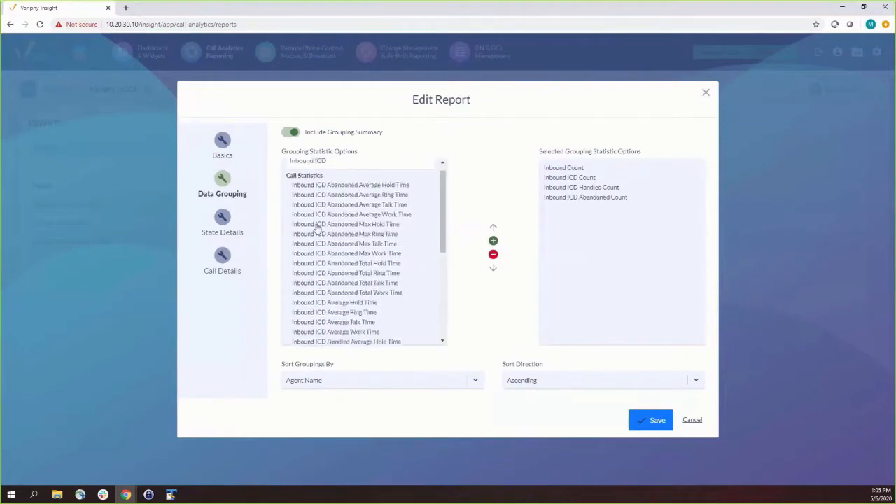
Widen the statistics filter to "Inbound", add Inbound Non-ICD Count to the grouping and save the report
left_click_drag(443, 233, 443, 280)
left_click(383, 175)
key("BackSpace")
key("BackSpace")
key("BackSpace")
key("BackSpace")
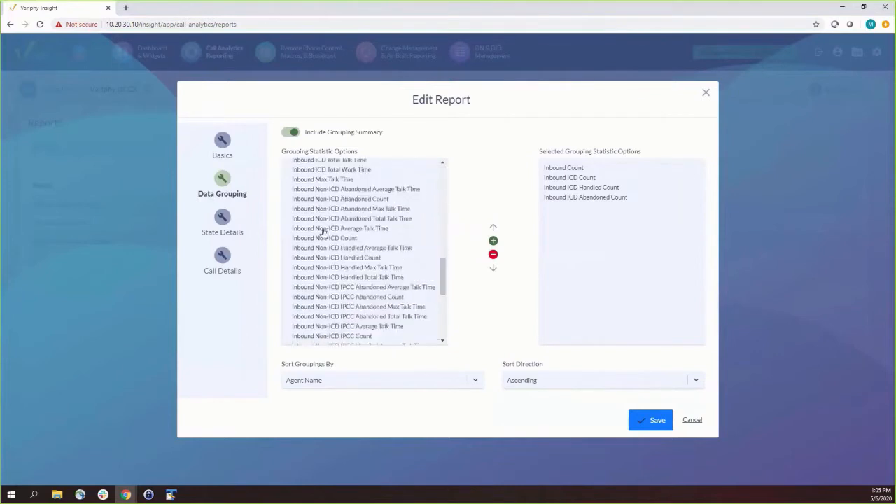
left_click_drag(327, 240, 580, 201)
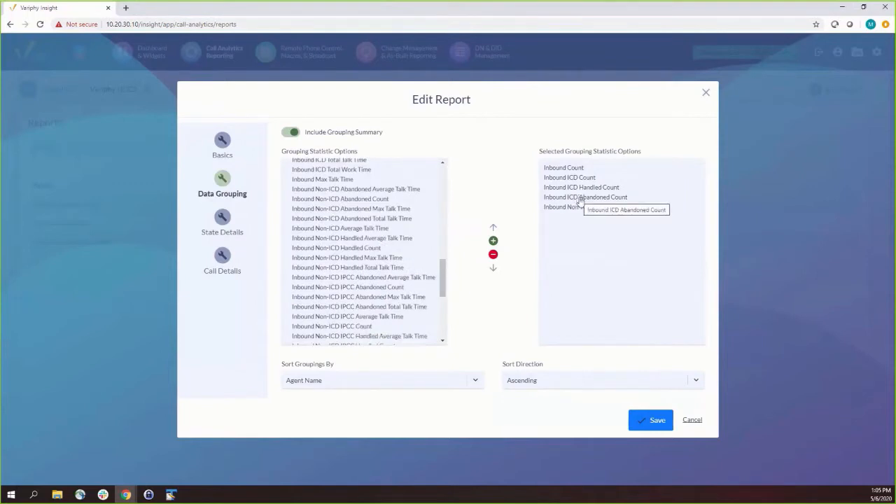
left_click(657, 424)
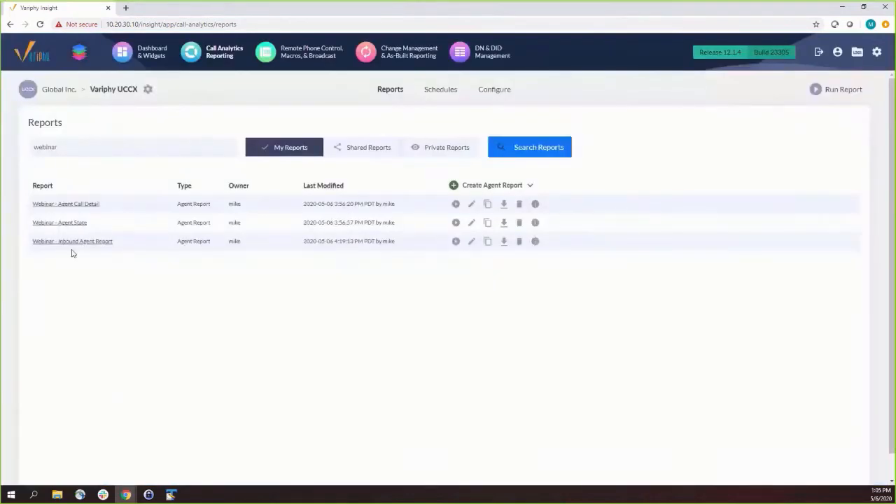
Run the Webinar - Inbound Agent Report as a PDF download, review the inbound counts per agent and close the file
left_click(456, 241)
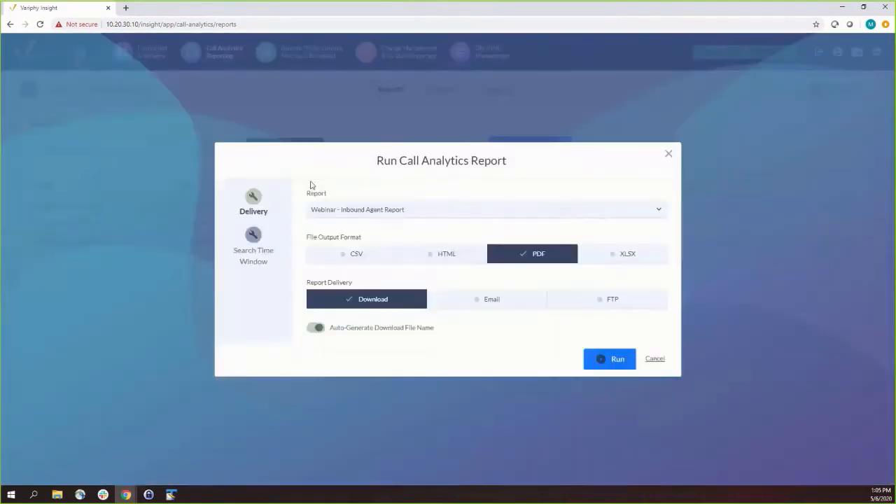
left_click(608, 361)
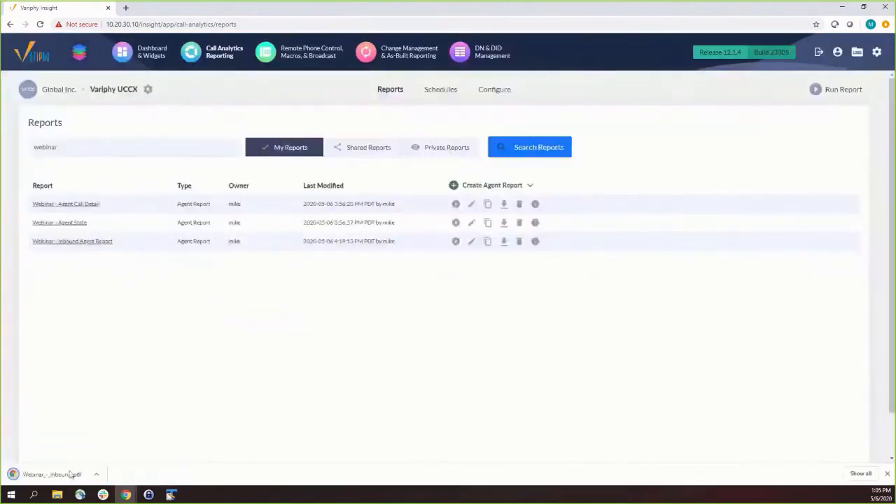
left_click(73, 475)
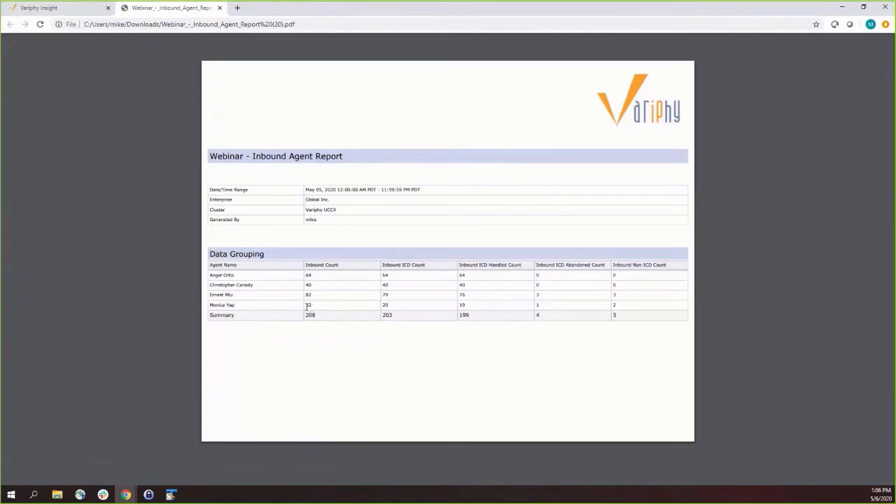
left_click_drag(305, 295, 312, 295)
left_click(308, 300)
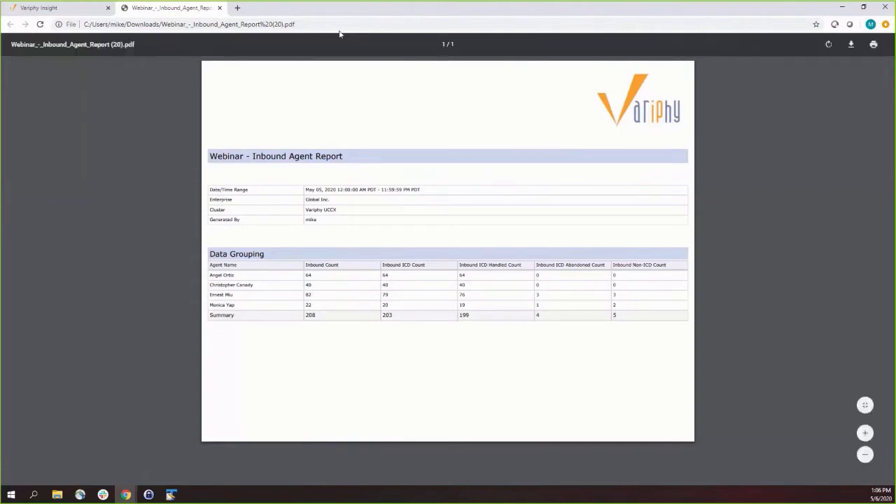
left_click(219, 9)
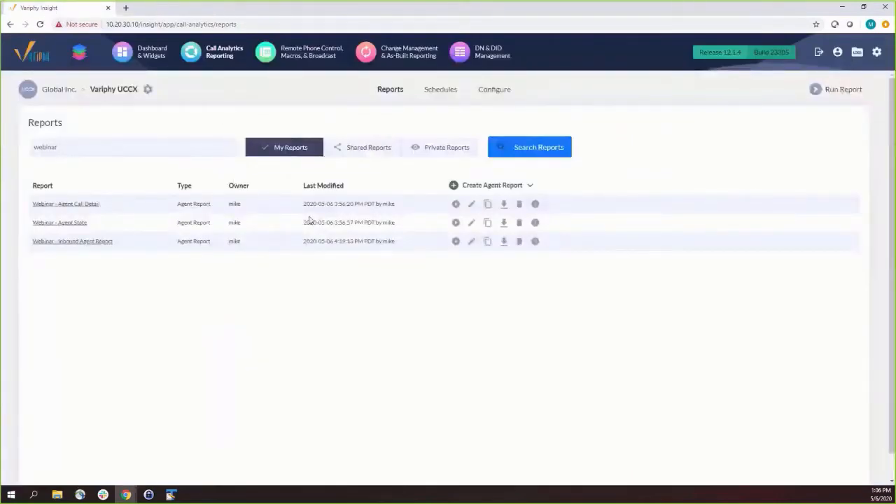
Add the Transfer Out Count statistic to the data grouping of the Webinar - Inbound Agent Report and save it
left_click(472, 241)
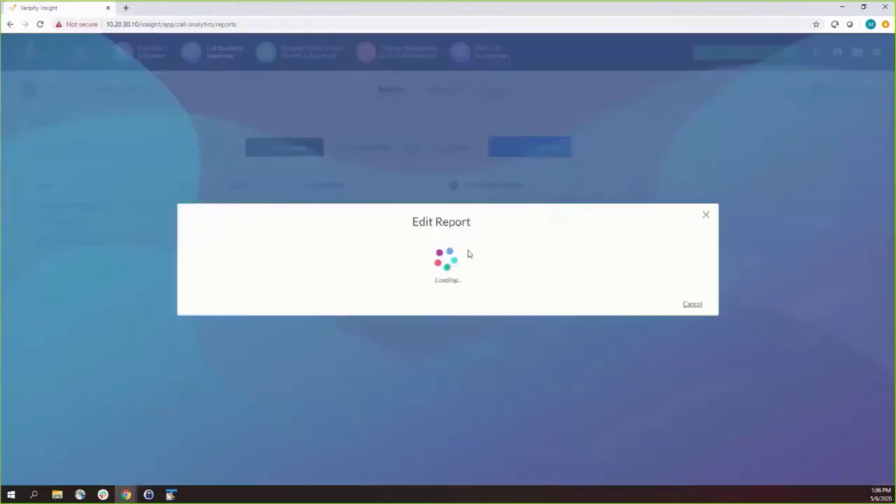
left_click(225, 161)
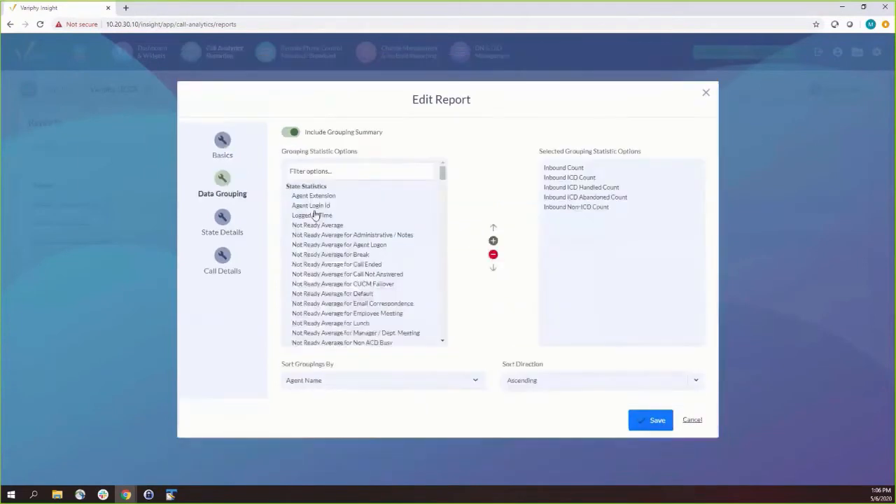
type("transfer")
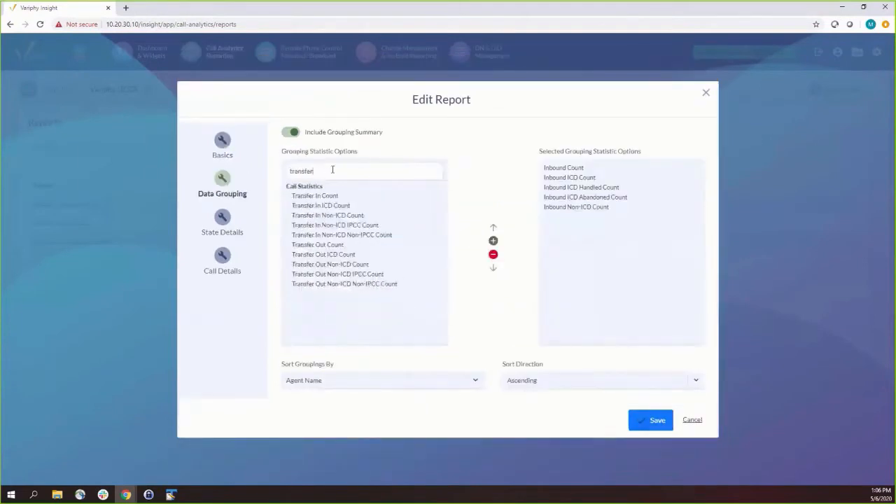
double_click(337, 246)
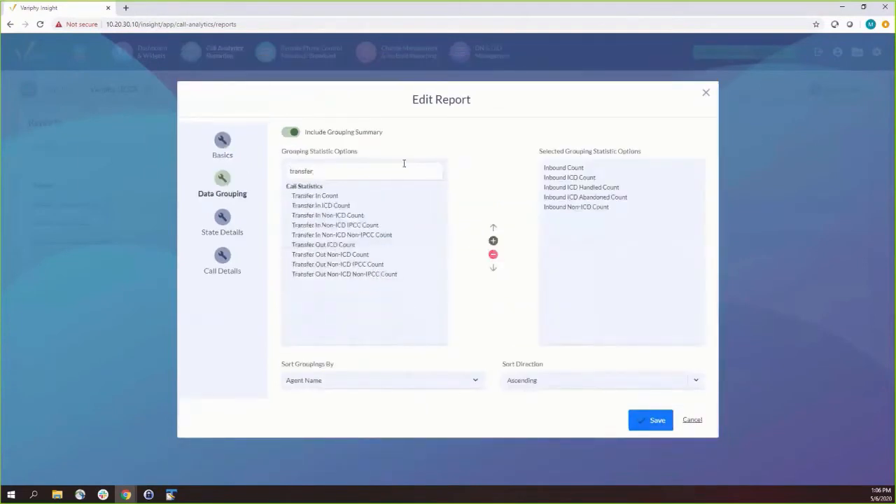
left_click(657, 421)
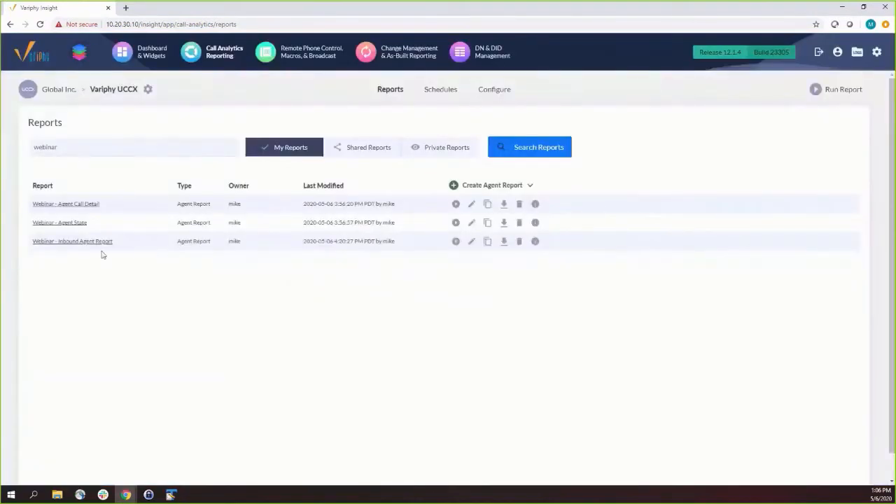
Run the Webinar - Inbound Agent Report again as a PDF download, review the Transfer Out Count column and close the file
left_click(456, 241)
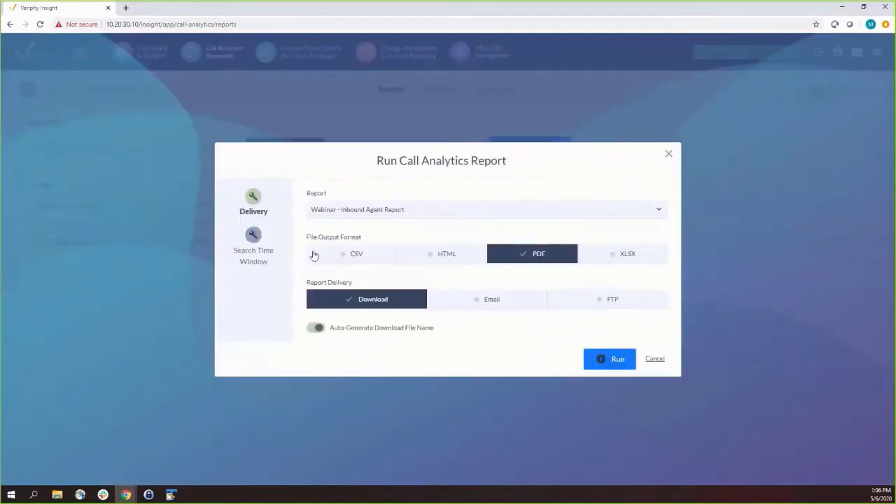
left_click(619, 360)
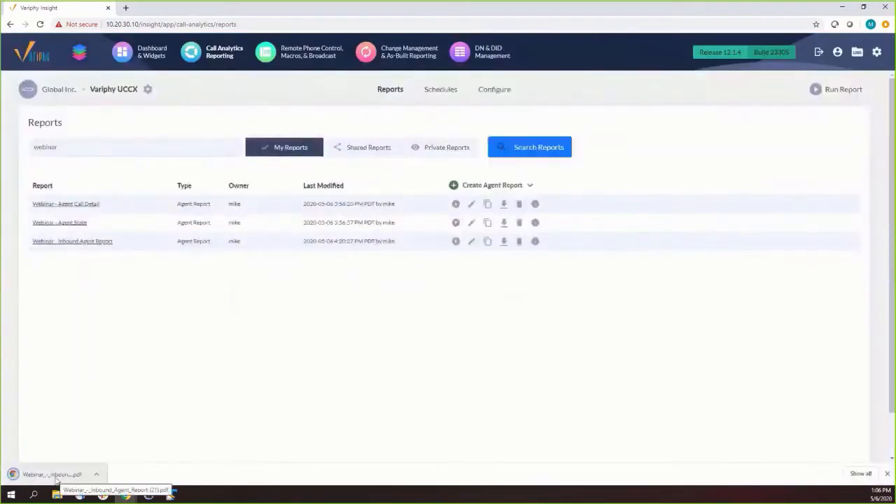
left_click(43, 474)
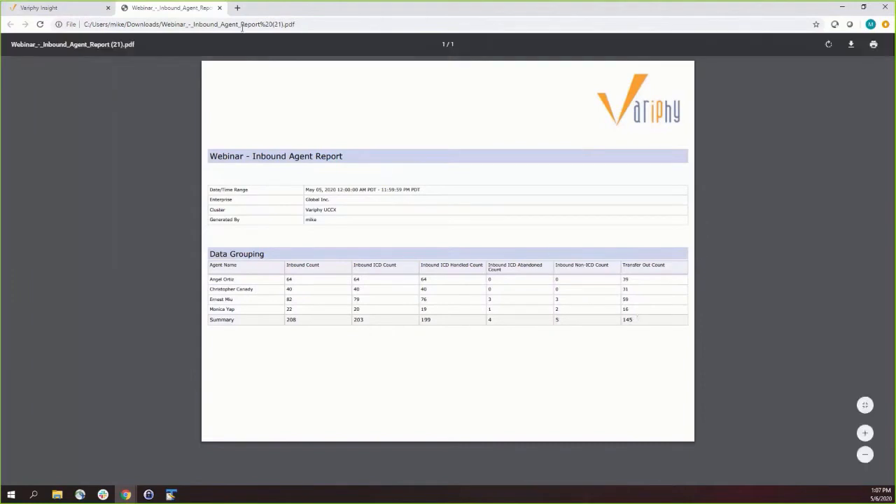
left_click(220, 8)
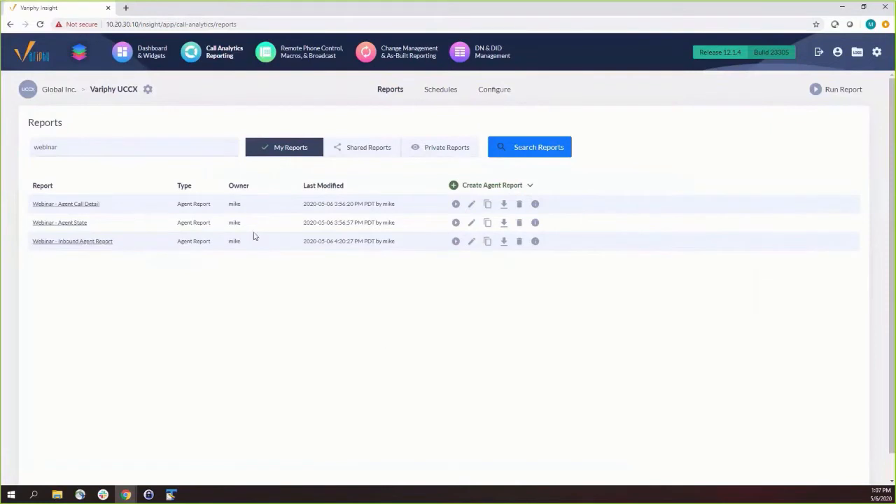
Duplicate the Webinar - Inbound Agent Report and name the copy "Webinar - Inbound Agent Performance Report"
left_click(488, 242)
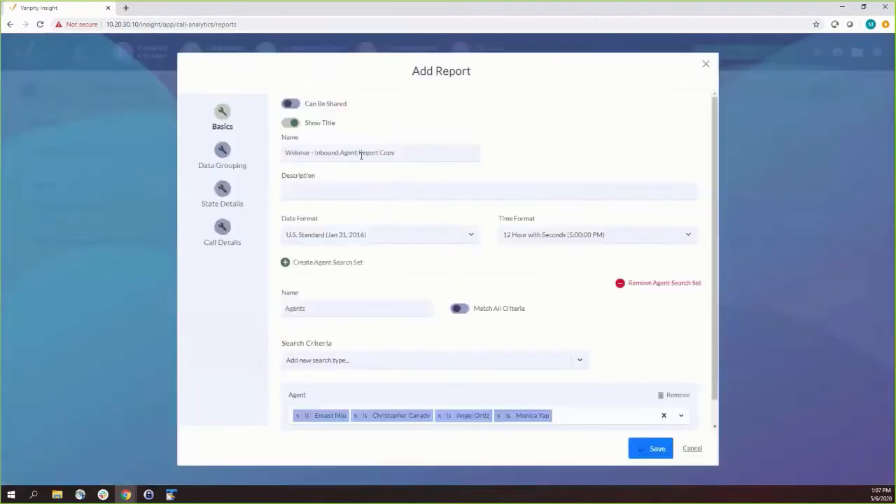
left_click_drag(359, 152, 417, 153)
type("Performance Repor")
Remove Inbound Count, Inbound Non-ICD Count and Transfer Out Count from the copied report's data grouping
left_click(232, 173)
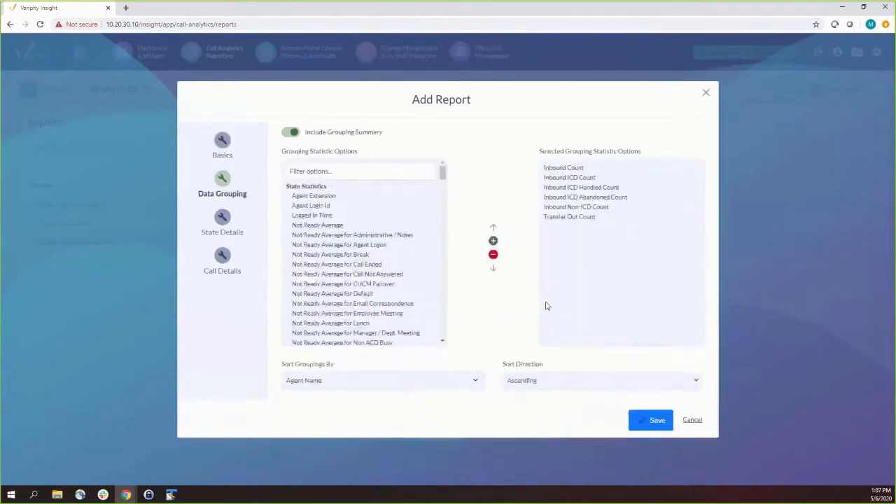
left_click(563, 169)
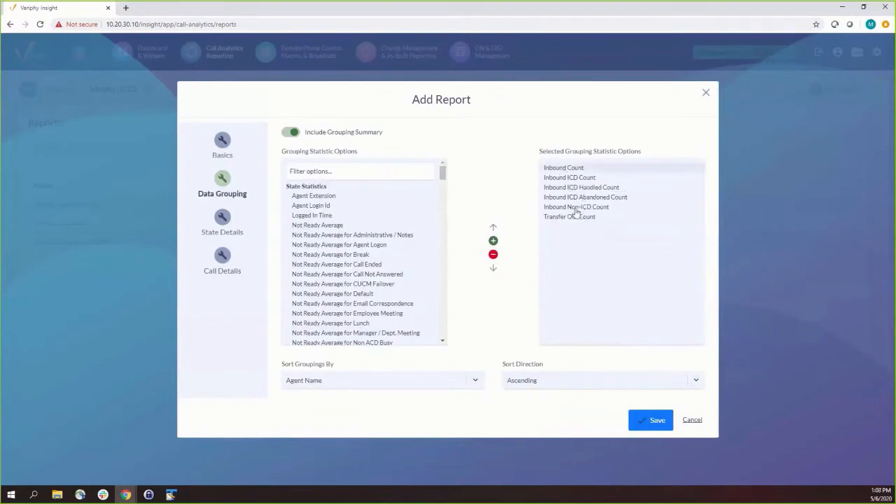
left_click(573, 207, "ctrl")
left_click(574, 217, "ctrl")
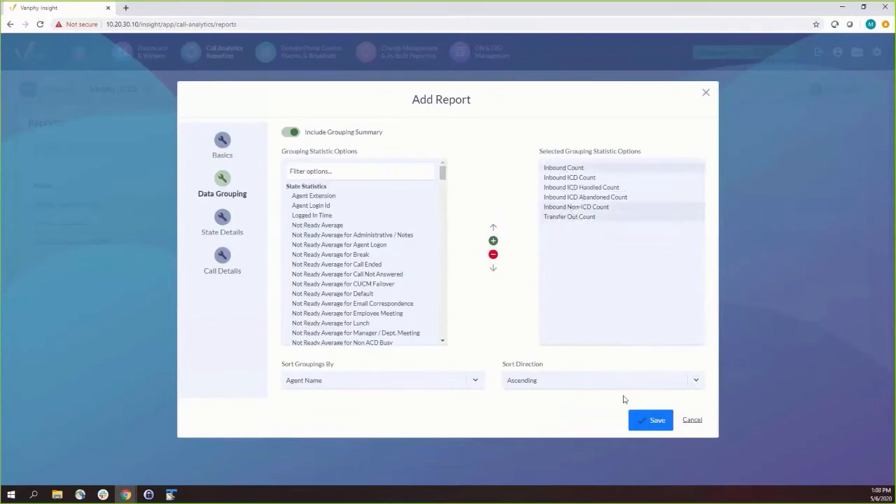
left_click(493, 254)
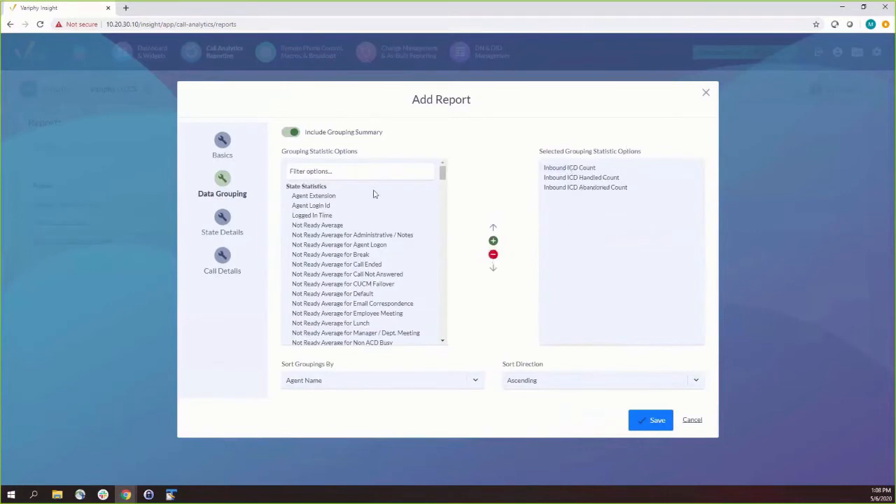
Filter the grouping statistics by "Inbound ICD Handled" and add Average Talk Time, Max Talk Time and Total Talk Time
left_click(343, 171)
type("Inbo")
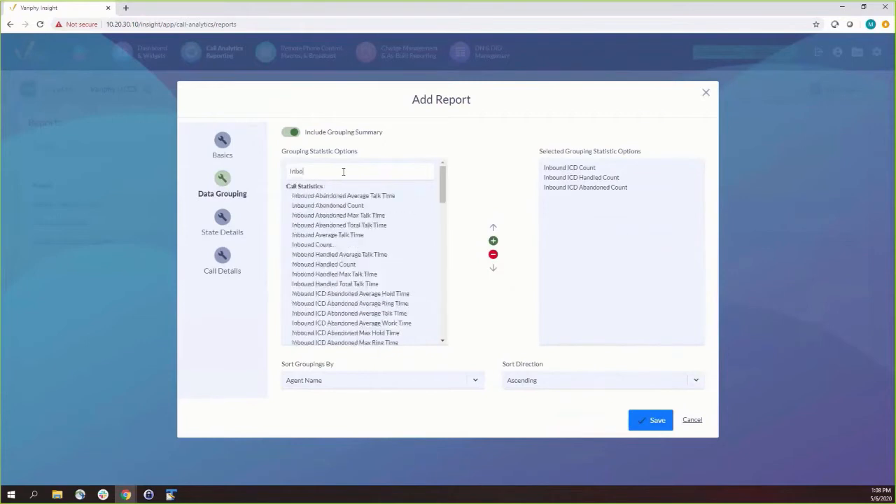
type("und I")
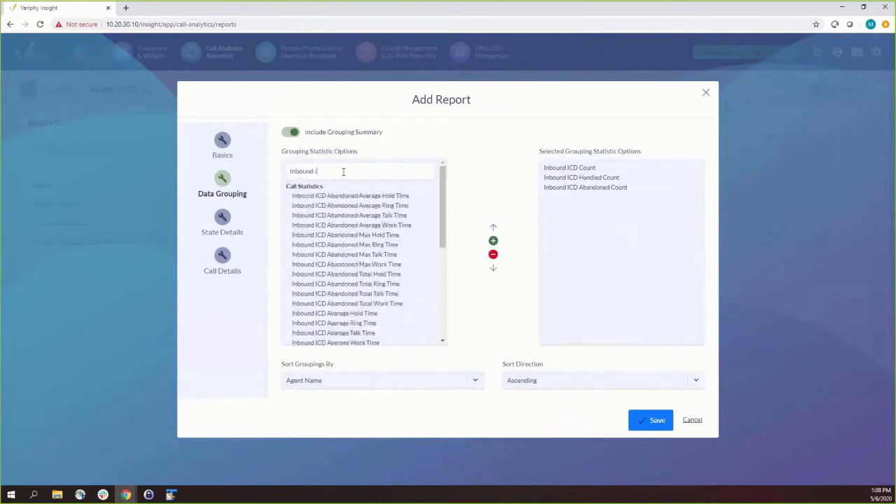
type("CD Handled")
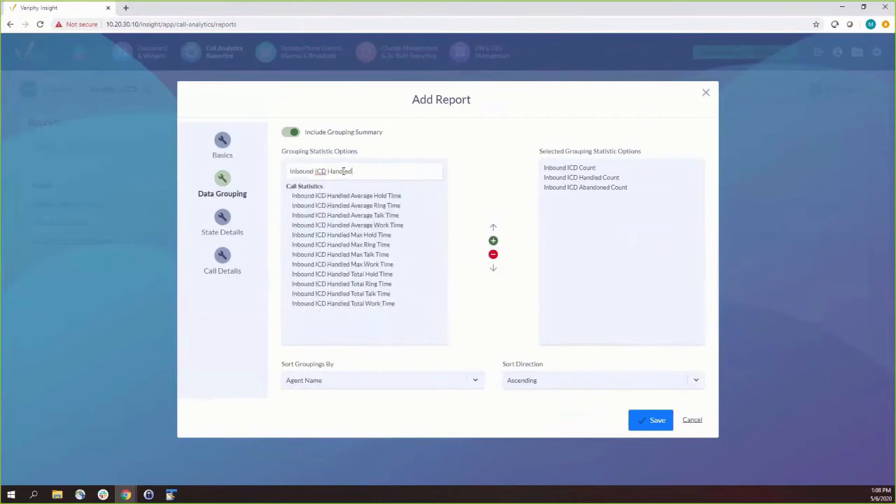
double_click(371, 215)
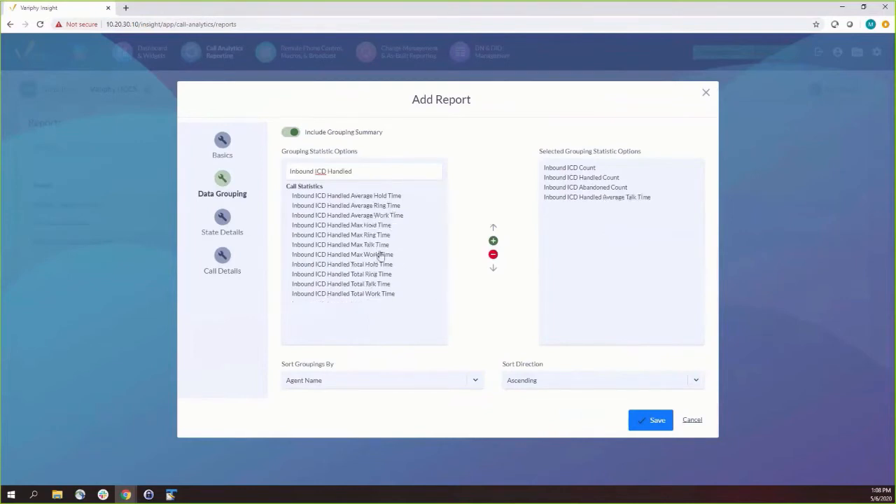
double_click(378, 244)
double_click(358, 274)
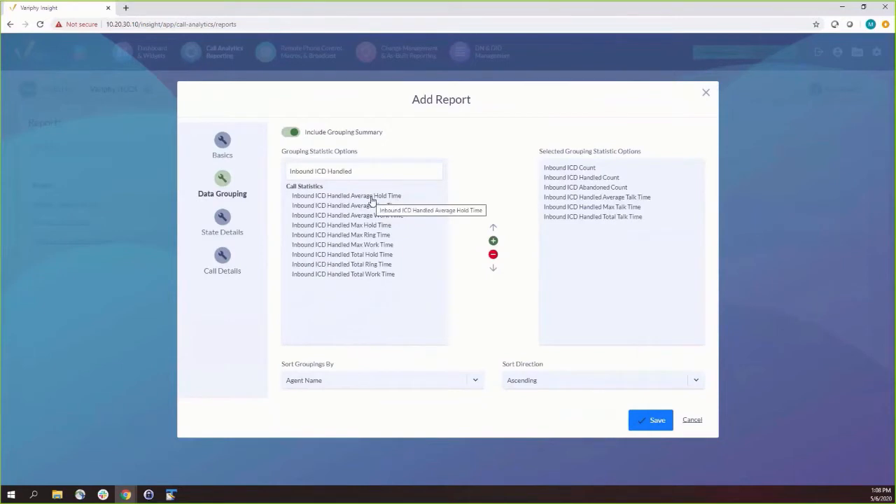
Add Inbound ICD Handled Average, Max and Total Hold Time to the data grouping and save the report
double_click(371, 196)
double_click(365, 215)
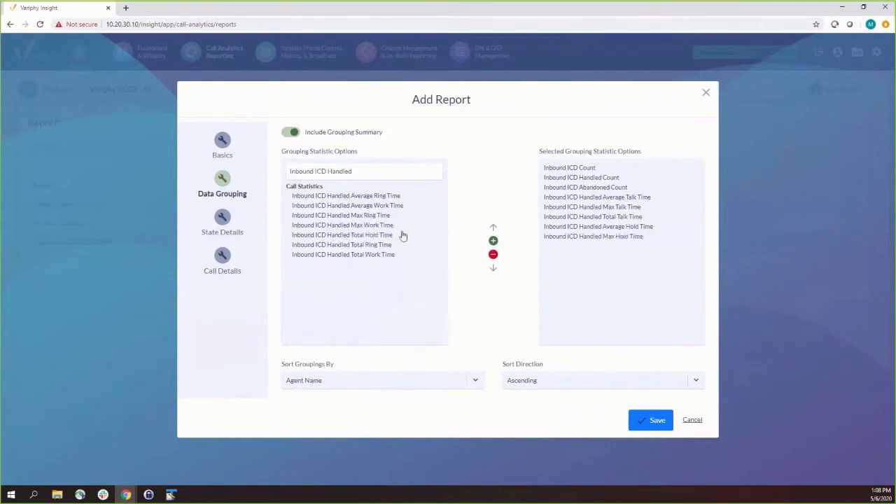
double_click(373, 237)
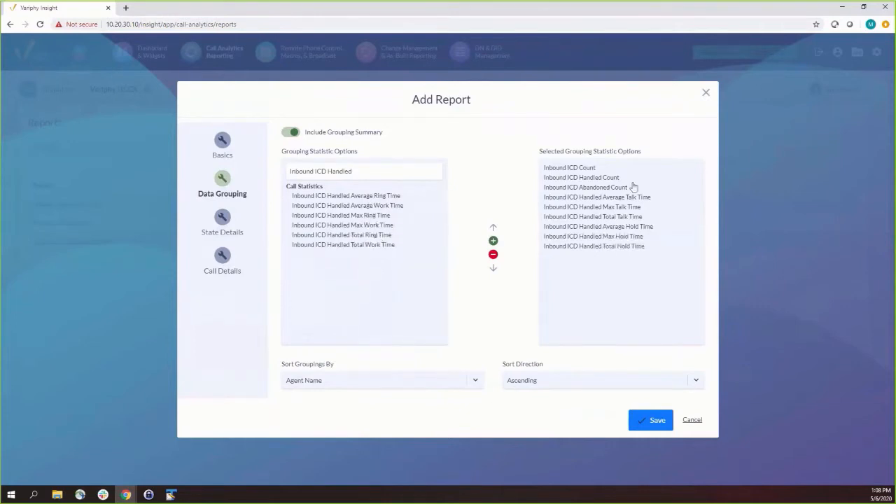
left_click(662, 424)
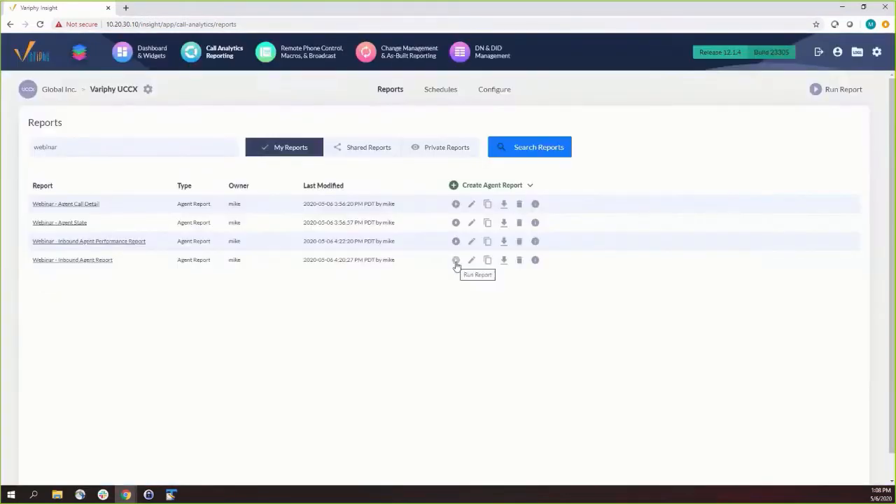
left_click(456, 262)
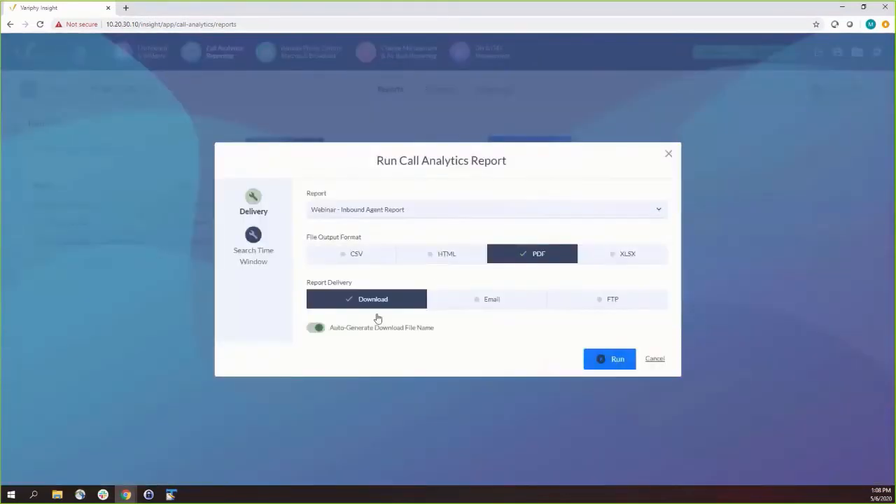
left_click(625, 360)
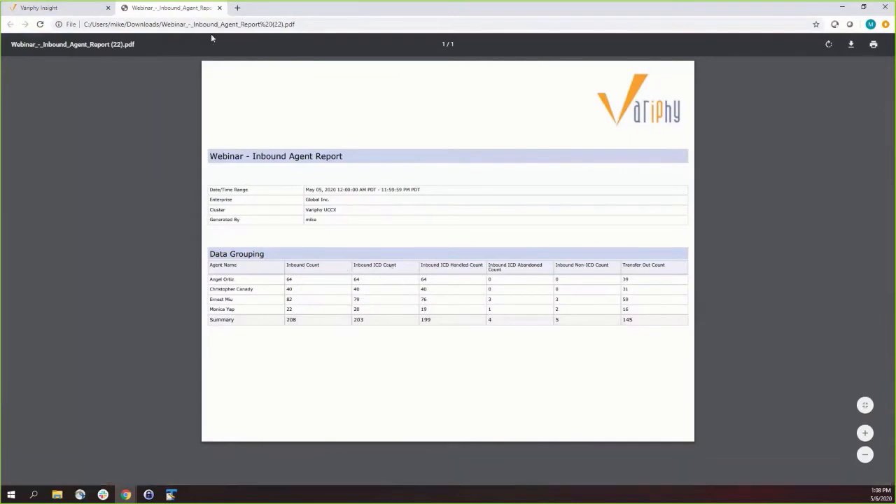
left_click(219, 7)
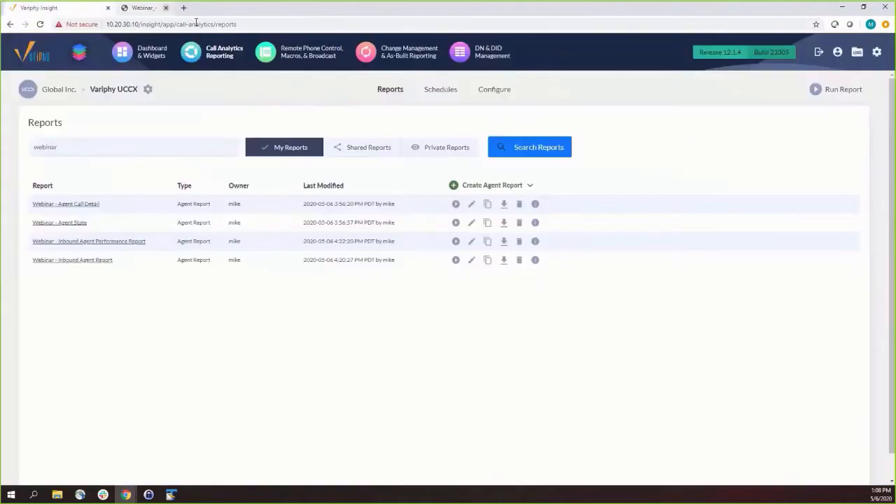
Run the Webinar - Inbound Agent Performance Report as a PDF download and open the file
left_click(456, 242)
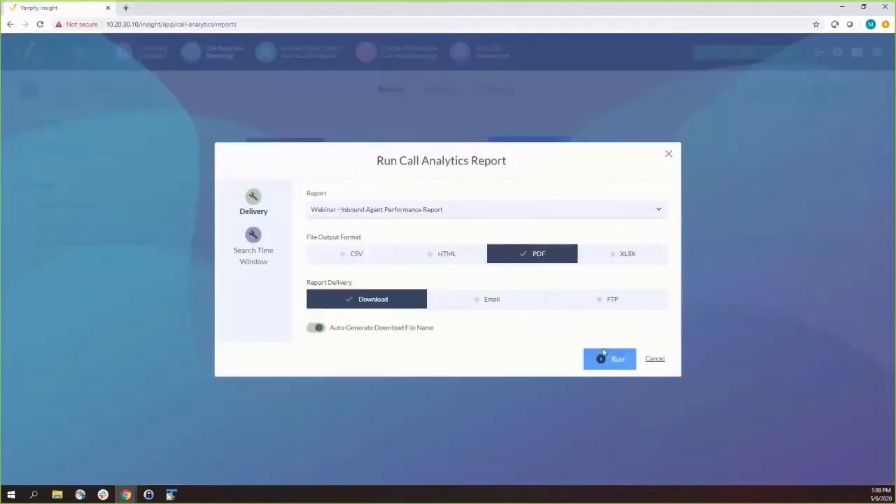
left_click(608, 359)
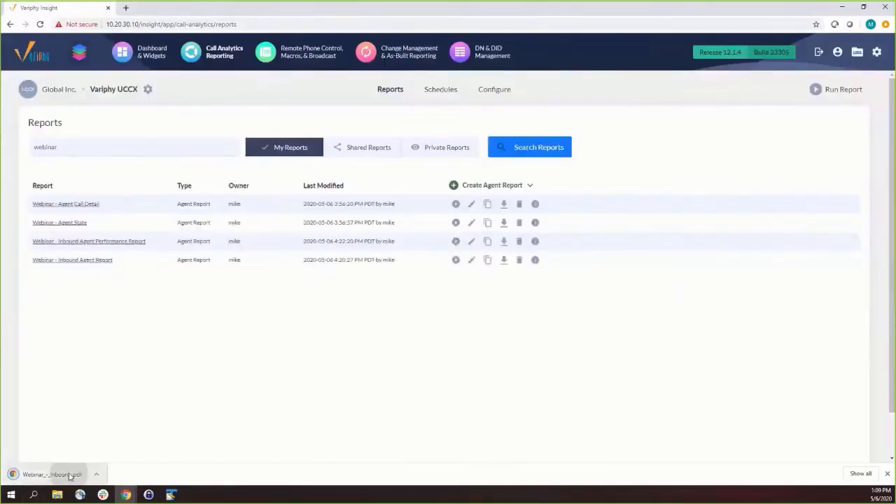
left_click(70, 477)
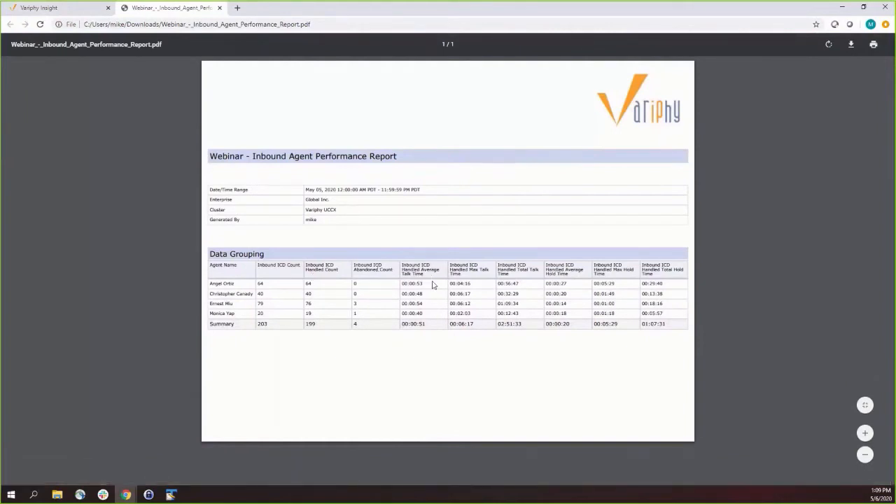
Examine the average, max and total talk and hold time columns per agent in the performance report, and close the file
left_click_drag(402, 285, 421, 306)
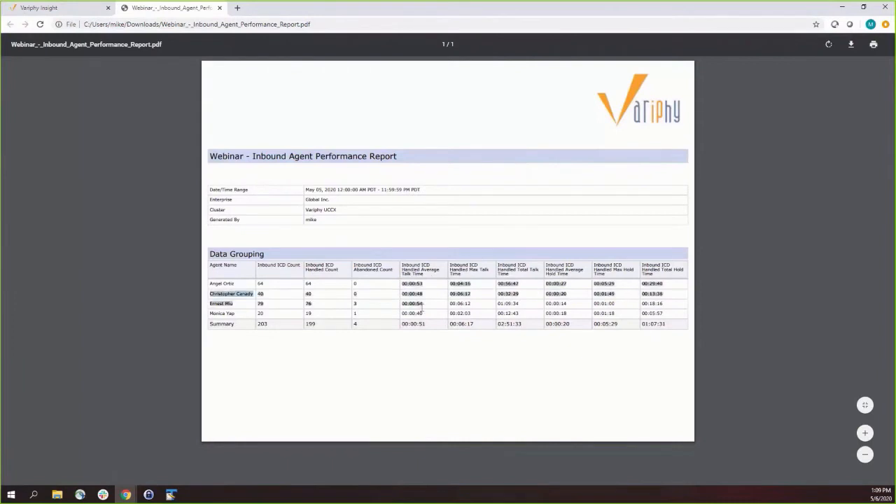
left_click(418, 280)
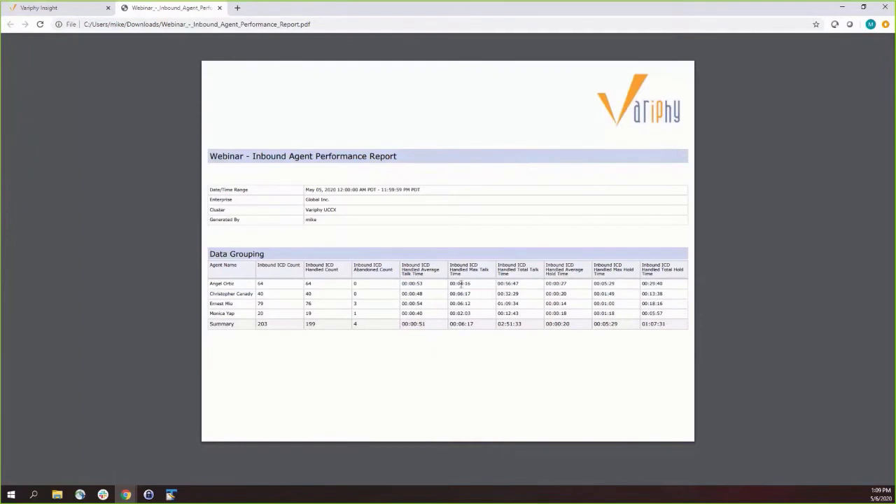
left_click_drag(461, 285, 472, 284)
left_click(459, 293)
left_click_drag(507, 279, 515, 284)
left_click(524, 323)
left_click_drag(599, 285, 619, 286)
left_click(653, 285)
left_click_drag(500, 284, 516, 285)
left_click_drag(642, 284, 665, 284)
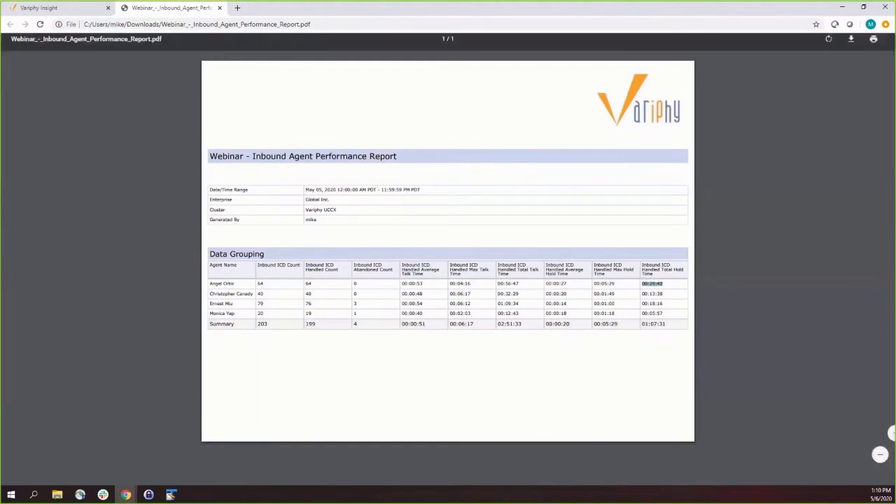
left_click(219, 8)
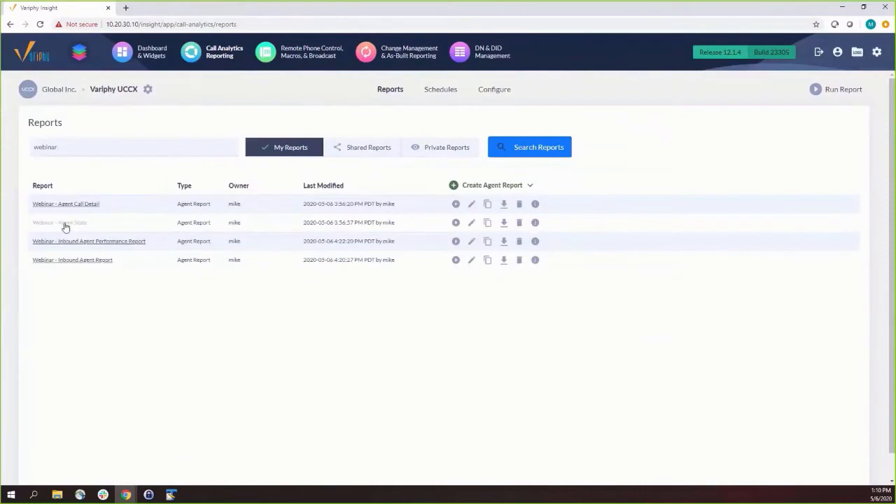
Edit the Webinar - Agent State report and remove Agent Extension from its selected state detail options
left_click(470, 224)
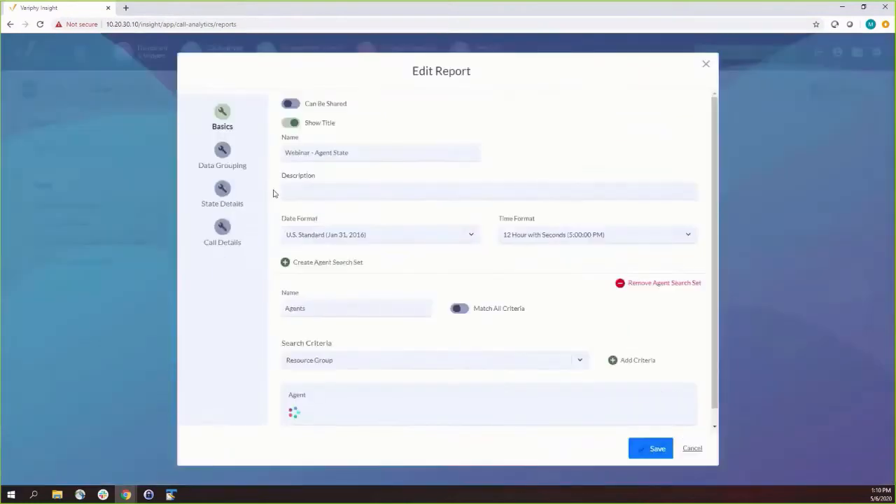
left_click(222, 152)
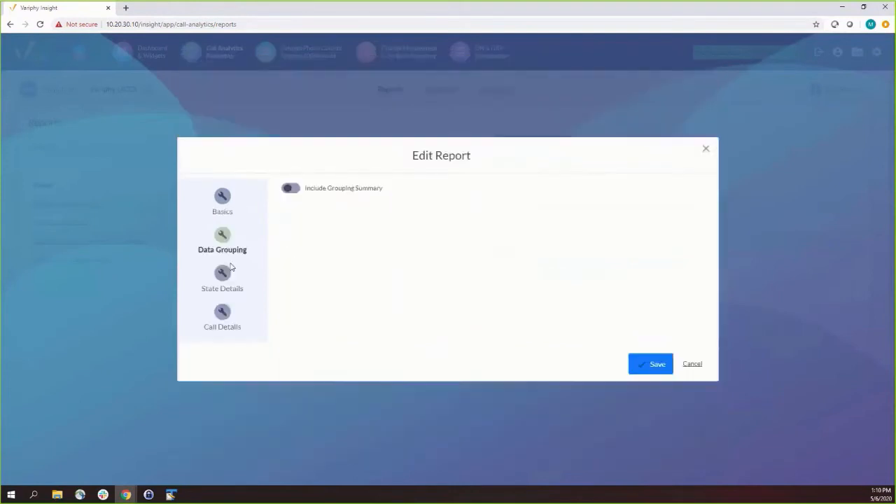
left_click(228, 314)
left_click(223, 274)
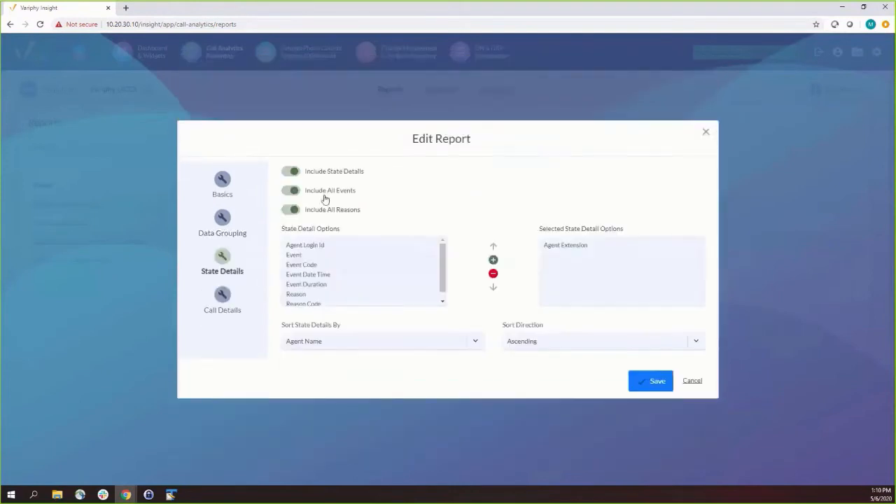
left_click(558, 245)
left_click(493, 274)
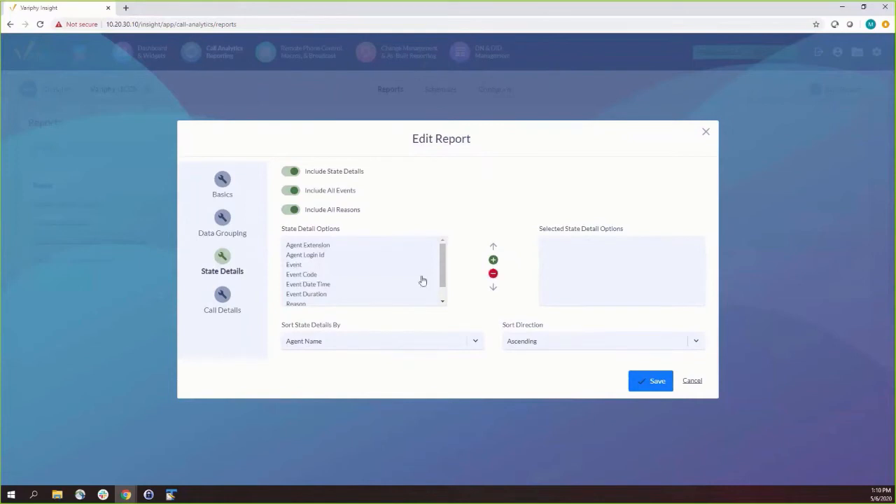
Add Event Date Time, Event, Event Duration and Reason to the state details and save the report
double_click(307, 286)
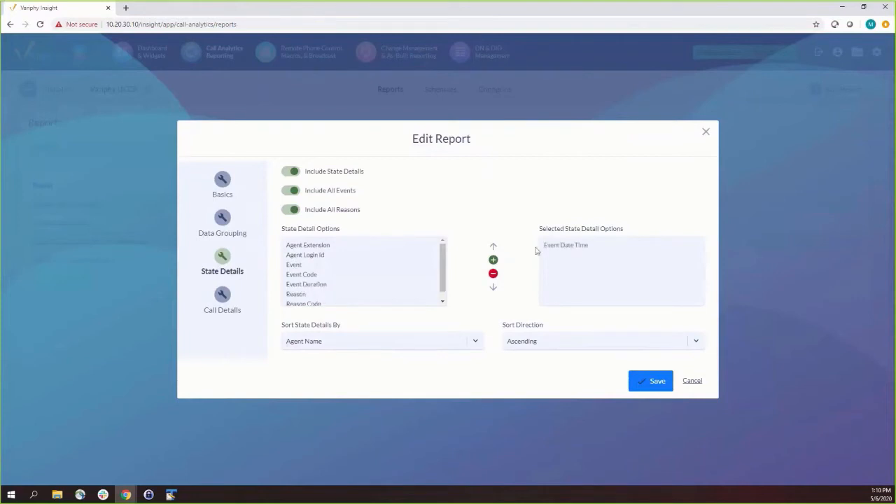
double_click(297, 266)
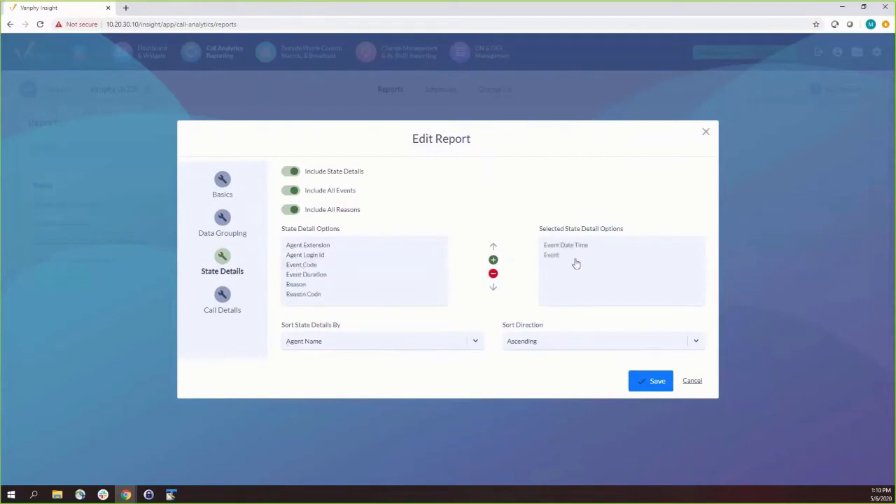
double_click(309, 274)
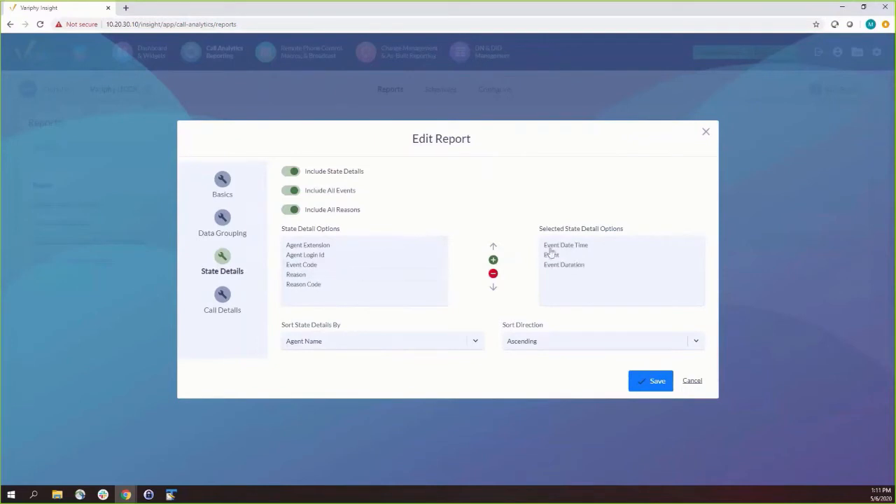
double_click(298, 275)
left_click(658, 382)
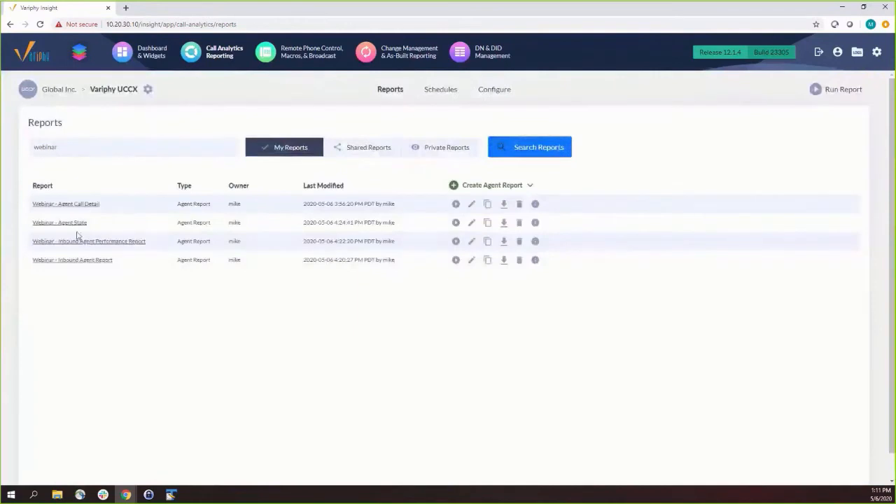
Run the Webinar - Agent State report as a PDF download and open the file
left_click(456, 224)
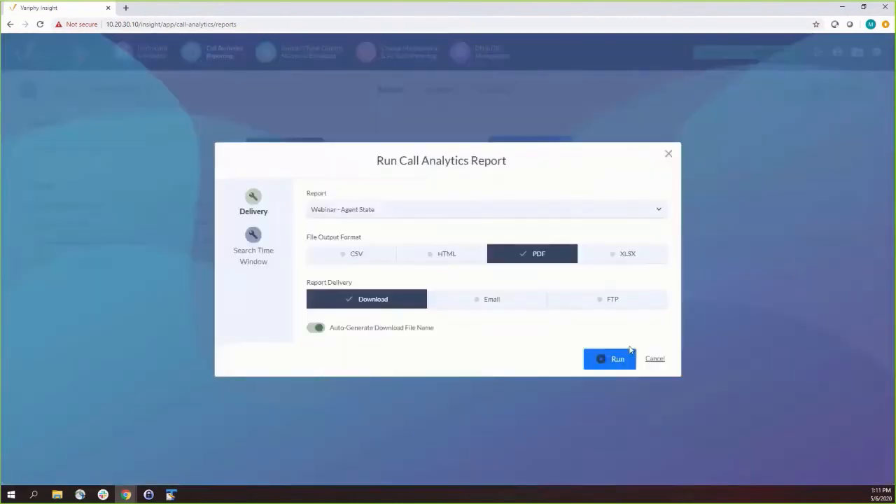
left_click(608, 358)
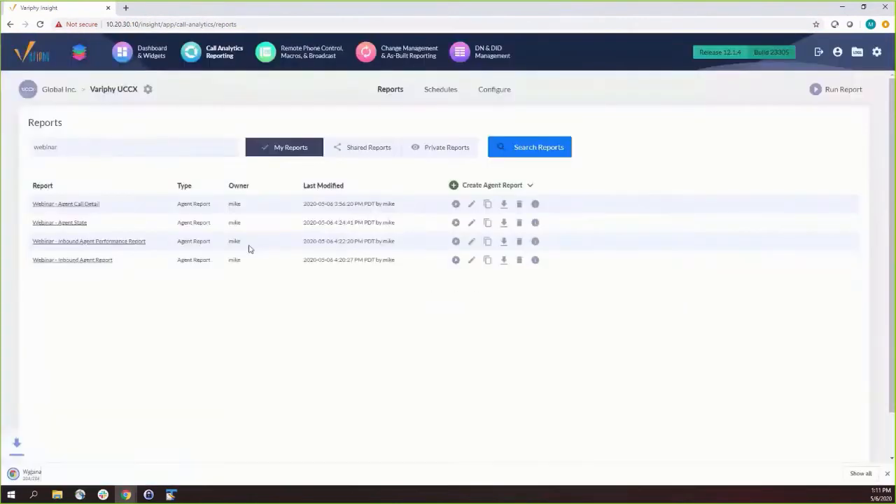
left_click(49, 476)
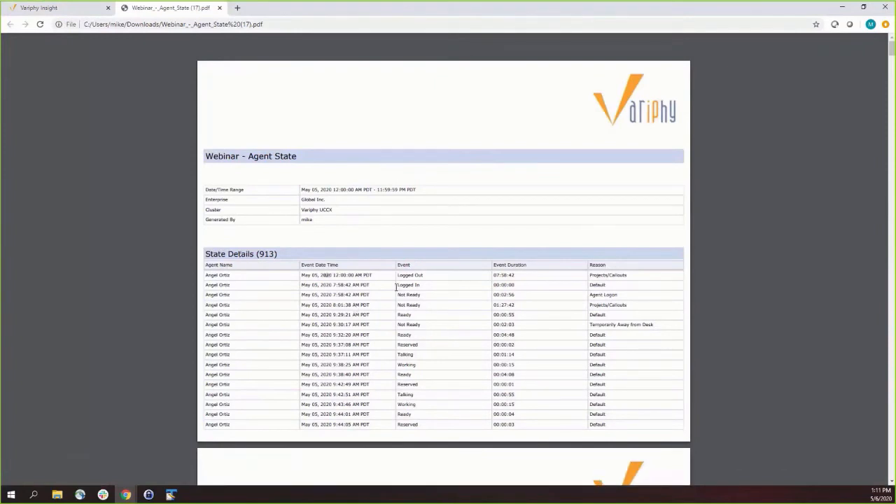
Examine the agent's sequence of state events, their durations and Not Ready reasons across the first pages, and close the file
left_click_drag(399, 286, 421, 295)
left_click(583, 320)
double_click(619, 307)
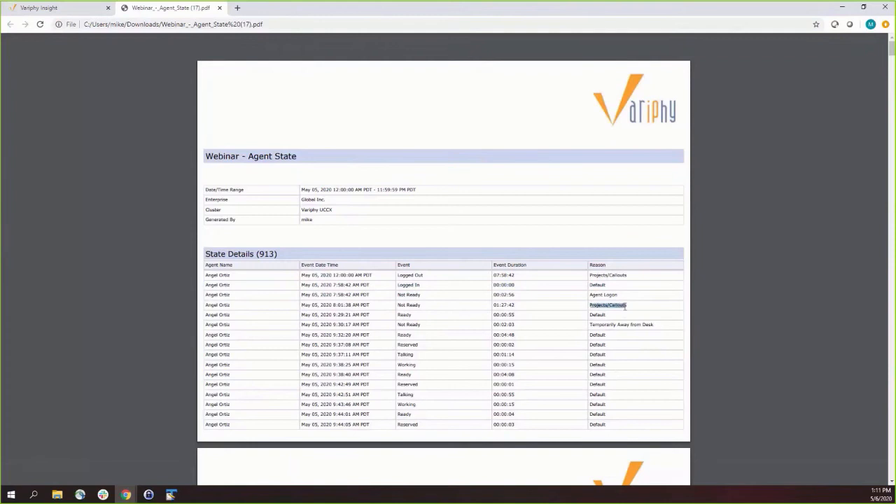
triple_click(593, 327)
scroll(618, 337, "down", 3)
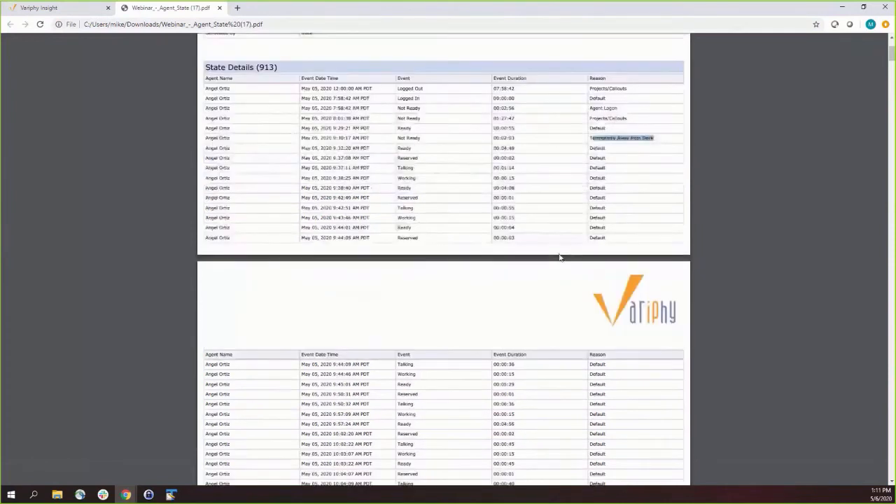
scroll(560, 258, "down", 2)
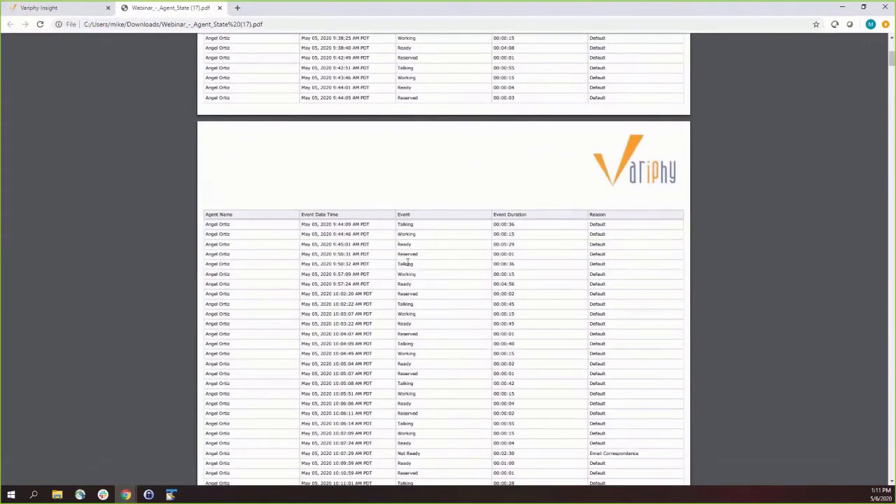
double_click(400, 255)
double_click(404, 264)
double_click(400, 275)
left_click(401, 273)
scroll(435, 280, "down", 2)
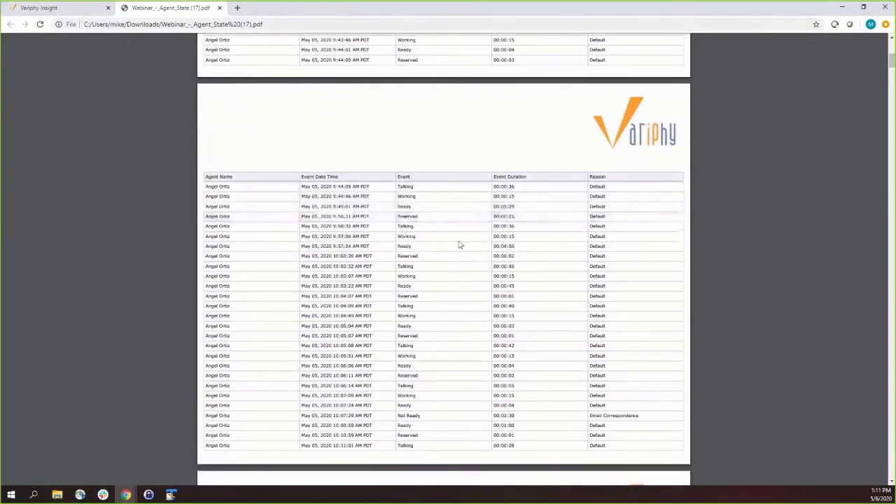
left_click_drag(493, 208, 611, 341)
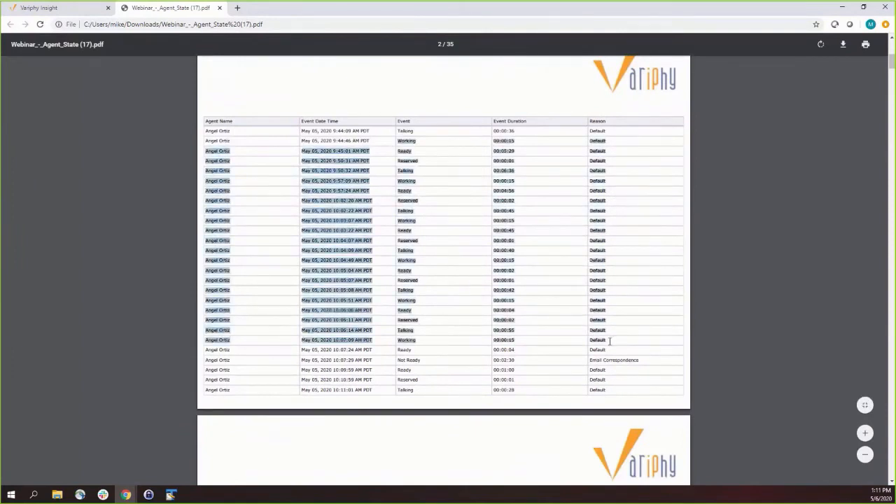
left_click(220, 8)
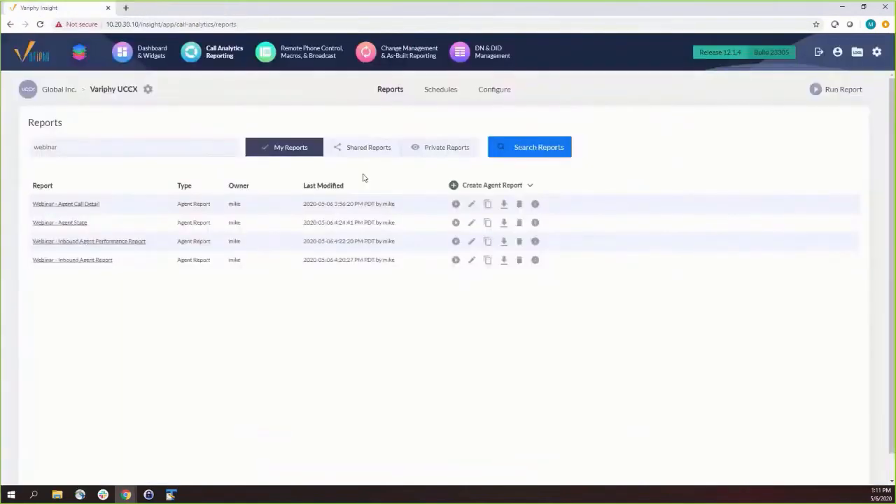
Edit the Webinar - Agent State report to include only Not Ready events in the state details, and save it
left_click(472, 223)
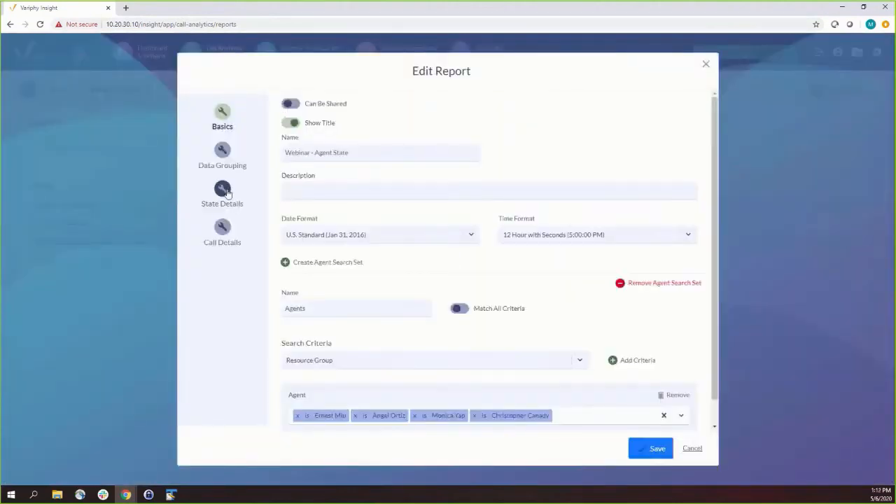
left_click(228, 191)
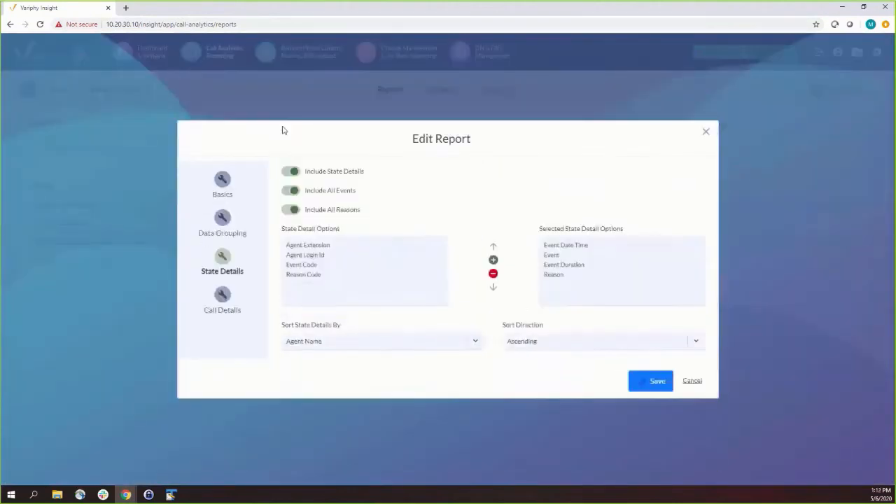
left_click(293, 195)
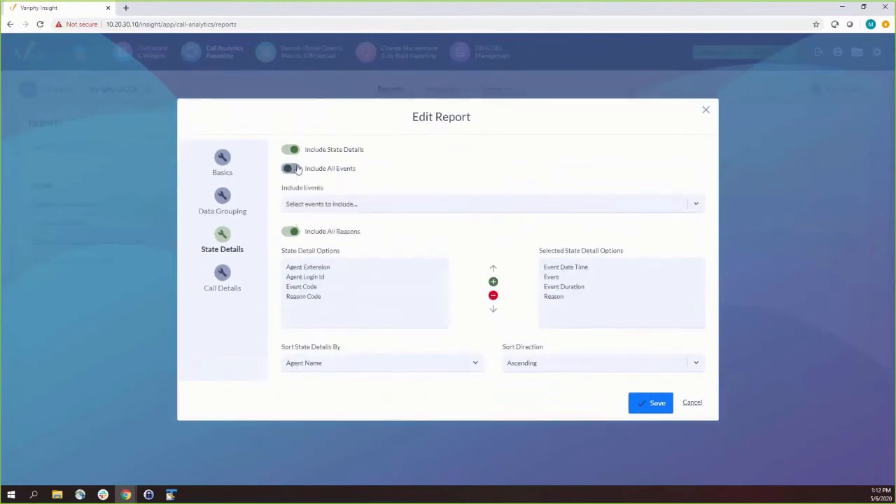
left_click(327, 204)
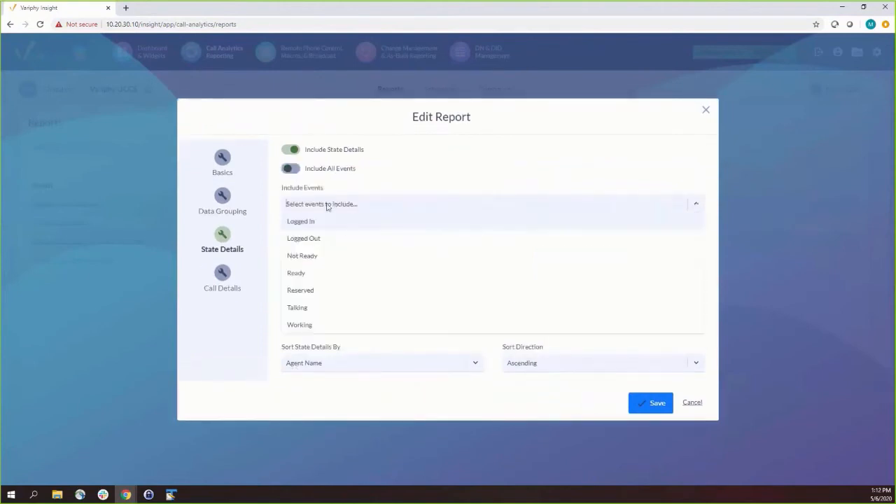
left_click(308, 257)
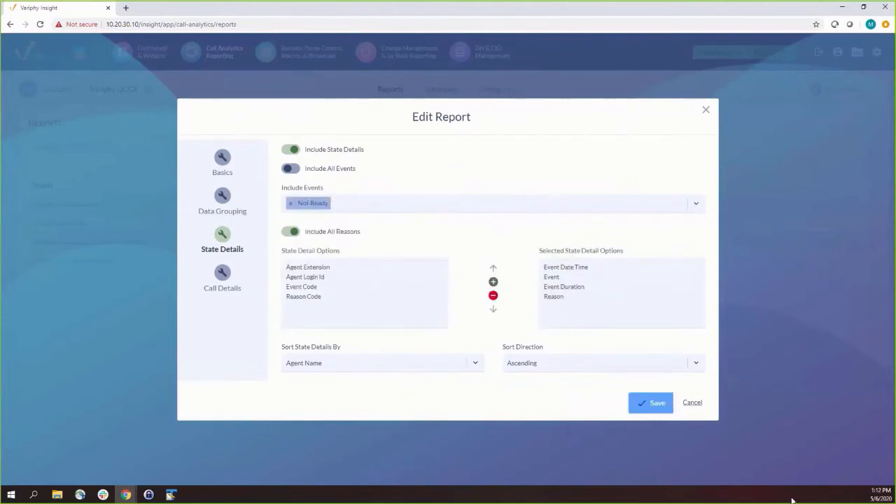
left_click(650, 404)
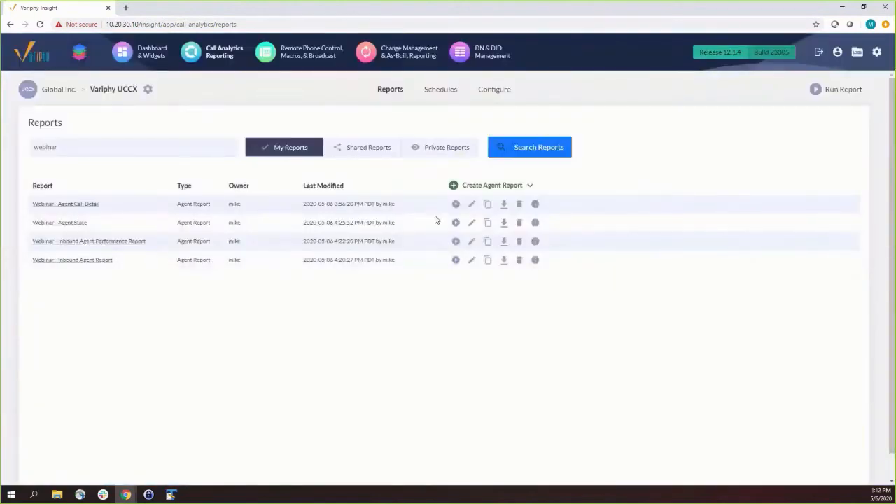
Run the updated Webinar - Agent State report as a PDF download and open the file
left_click(455, 223)
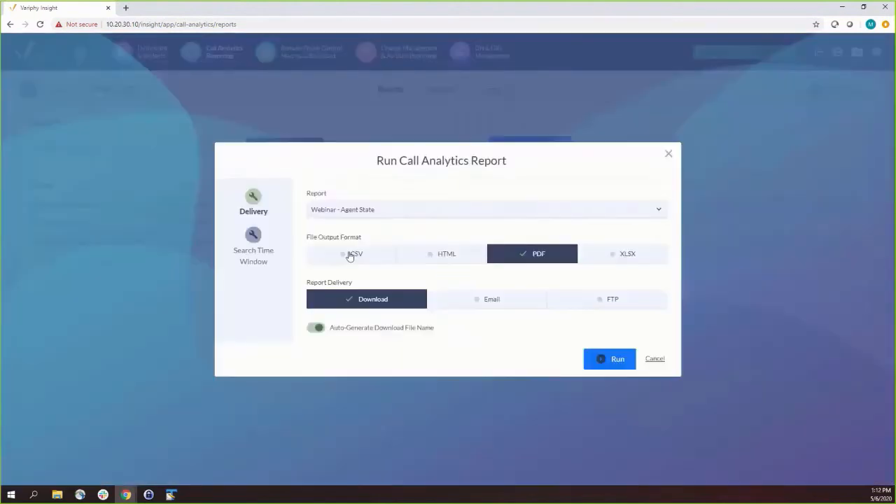
left_click(615, 360)
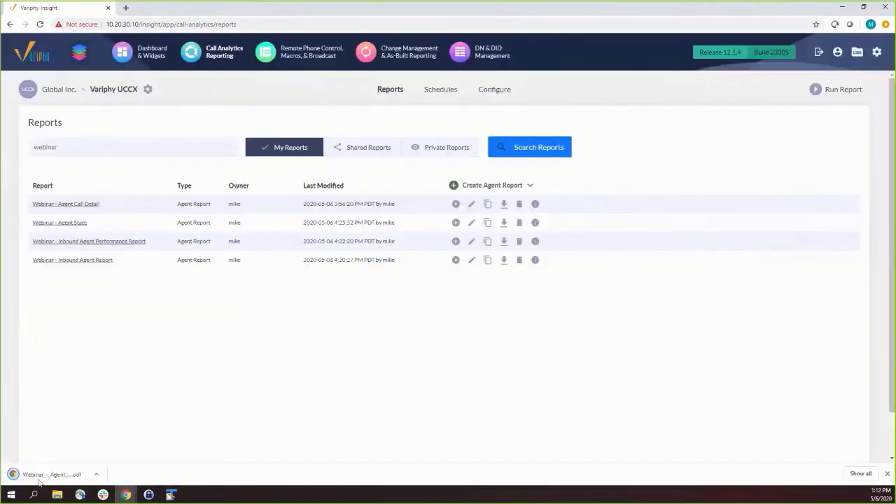
left_click(43, 476)
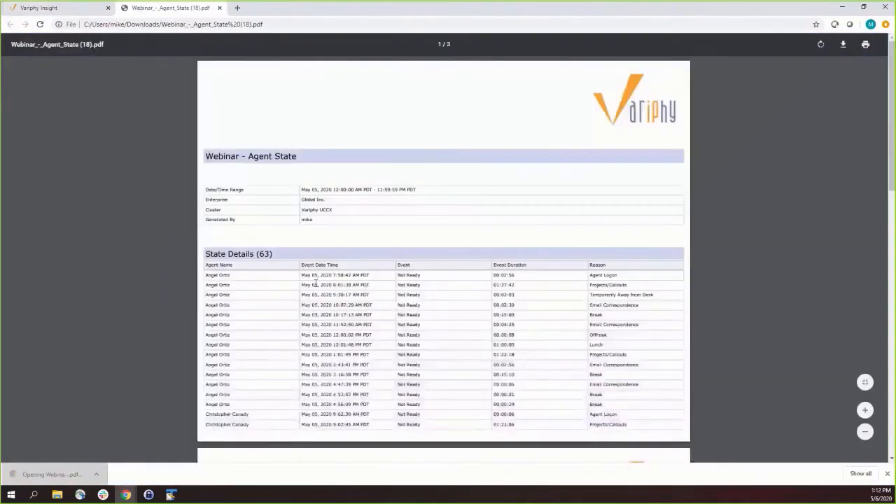
Examine the first listed agent's Not Ready events and their reasons on the first page
scroll(428, 231, "down", 1)
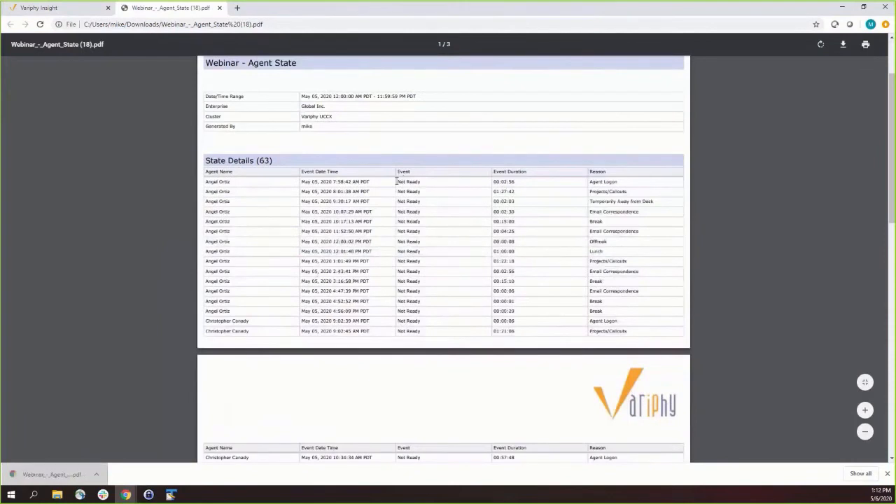
left_click_drag(399, 181, 422, 186)
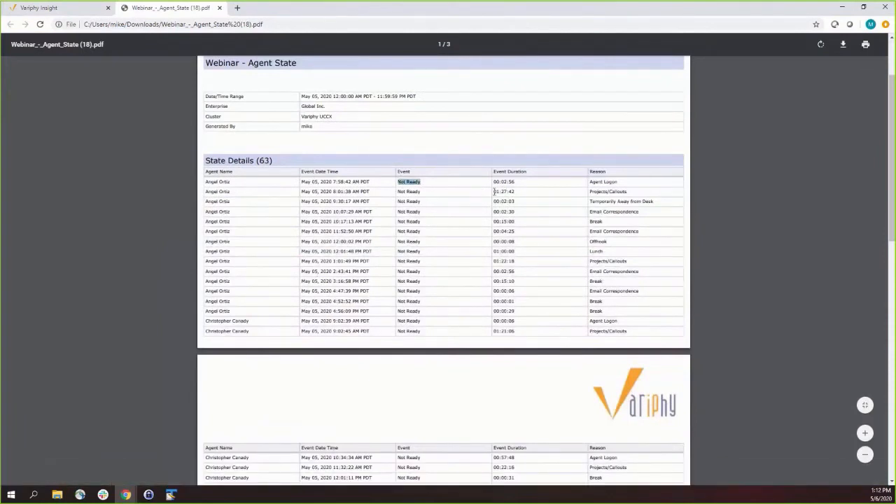
left_click_drag(589, 182, 606, 180)
left_click(590, 203)
left_click_drag(590, 212, 589, 231)
double_click(596, 222)
scroll(615, 234, "down", 1)
scroll(615, 234, "down", 1)
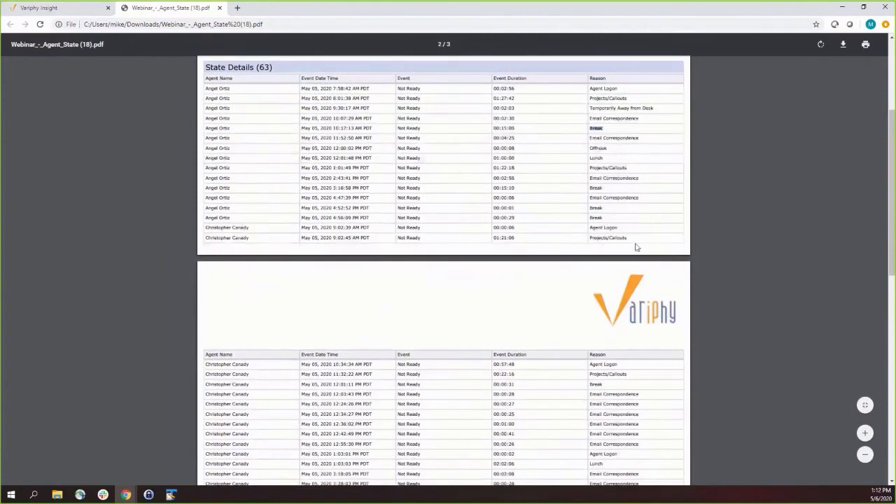
Examine the second agent's Not Ready reasons, including email correspondence and lunch entries, and close the file
left_click_drag(590, 227, 623, 240)
scroll(651, 288, "down", 3)
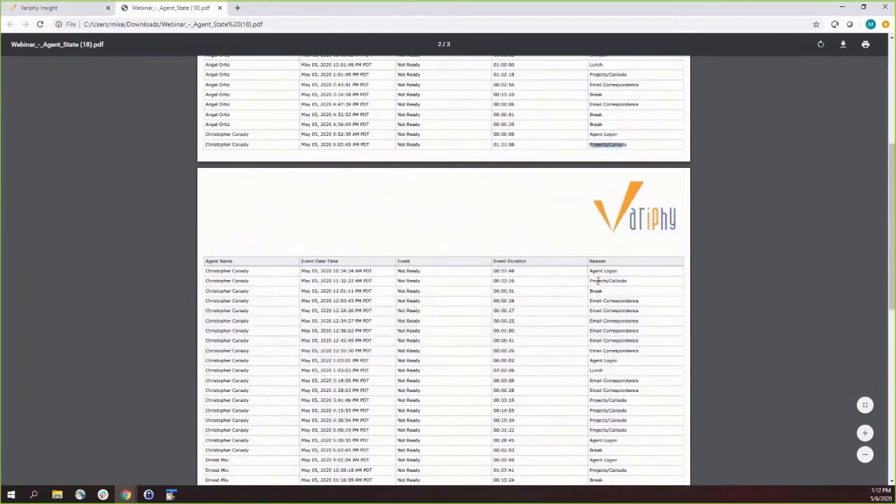
left_click_drag(592, 299, 640, 351)
scroll(544, 351, "down", 1)
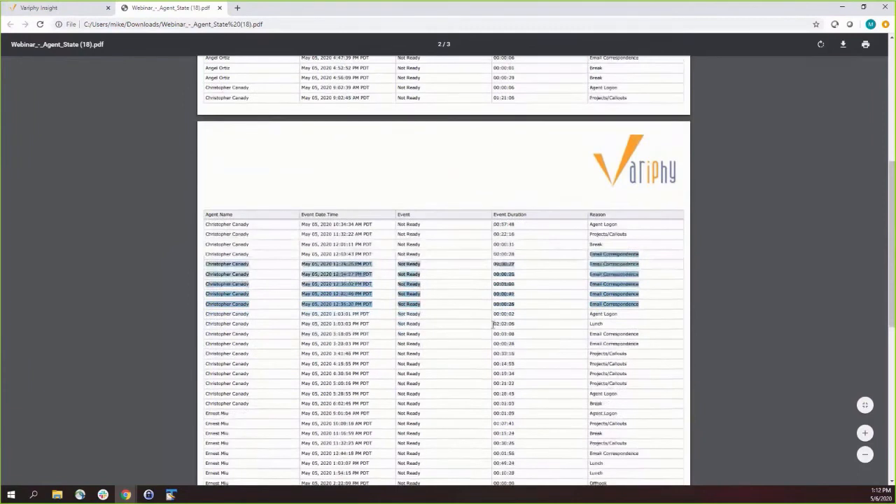
left_click(540, 327)
left_click_drag(540, 327, 631, 343)
left_click(609, 330)
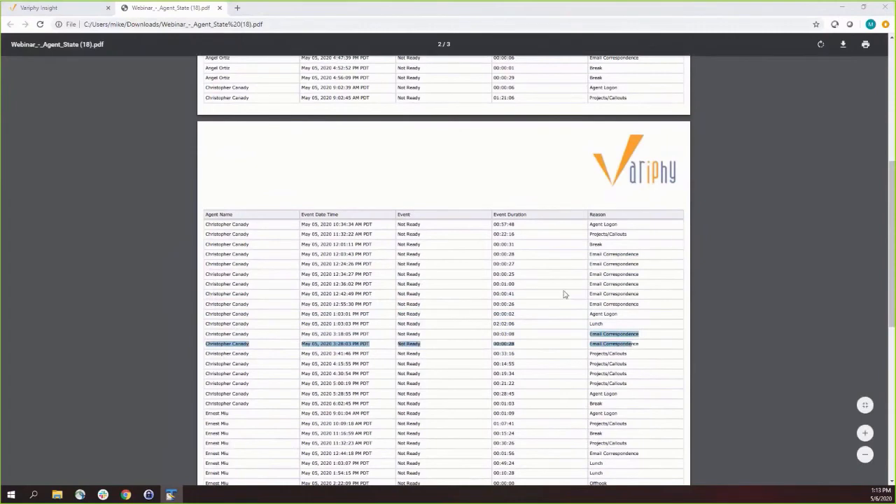
scroll(570, 288, "up", 3)
scroll(570, 288, "up", 1)
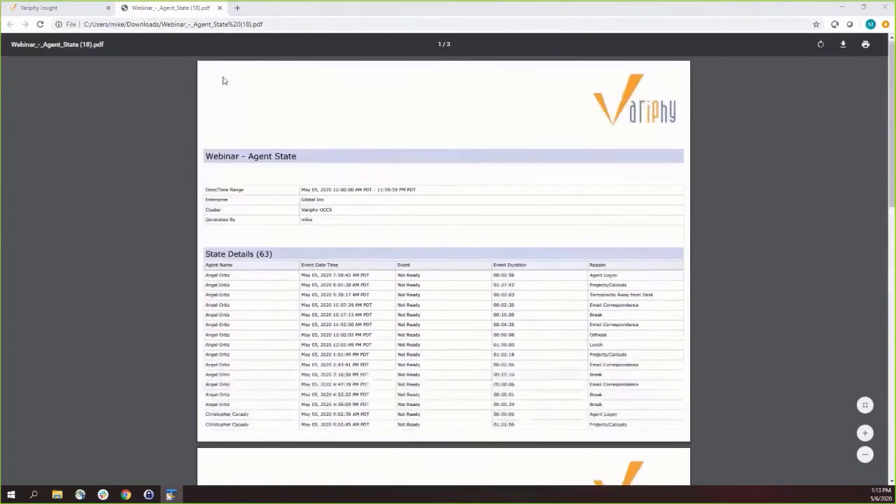
left_click(220, 8)
Enable the grouping summary in the Webinar - Agent State report, with Logged In Time as a statistic instead of Agent Extension
left_click(471, 223)
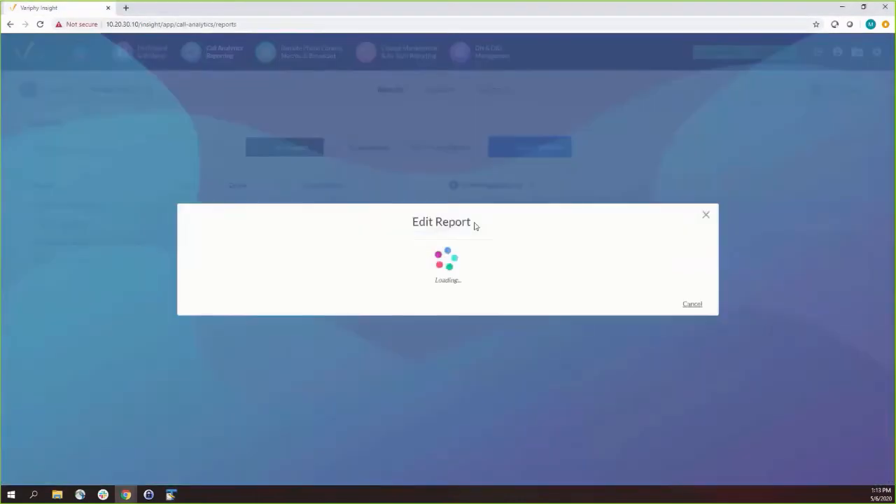
left_click(225, 149)
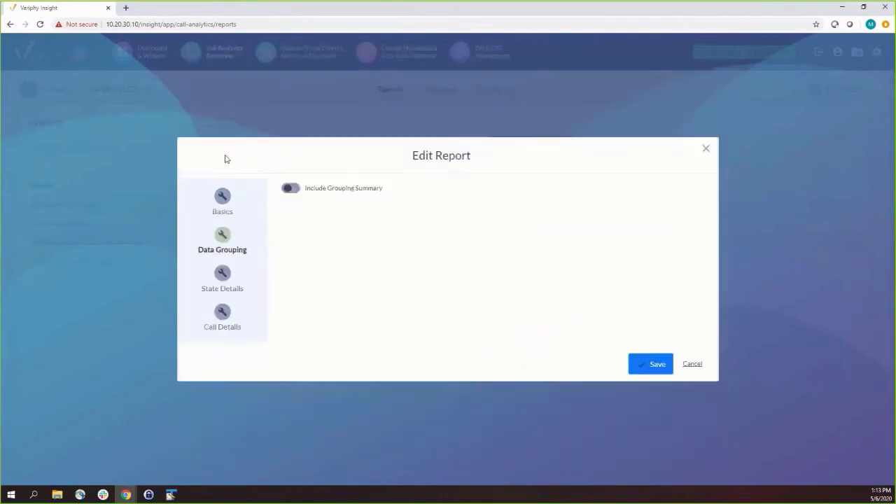
left_click(290, 188)
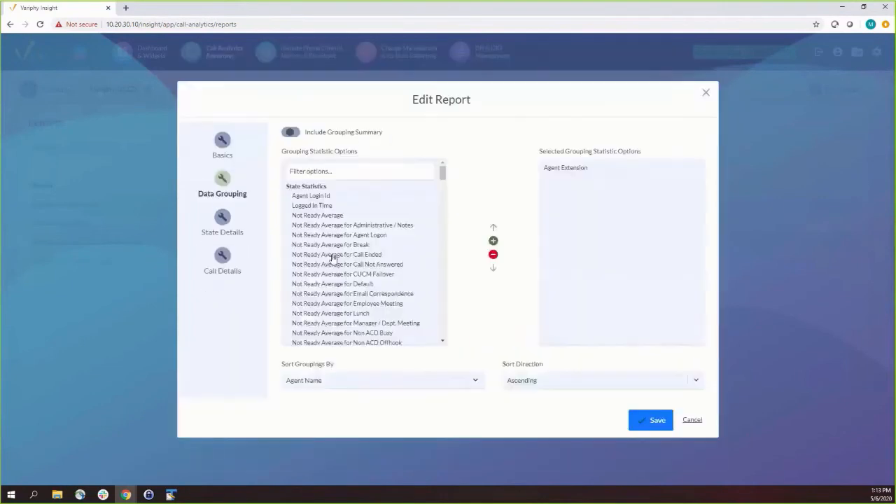
mouse_move(442, 183)
left_mouse_down()
mouse_move(454, 247)
mouse_move(456, 190)
mouse_move(444, 167)
left_mouse_up()
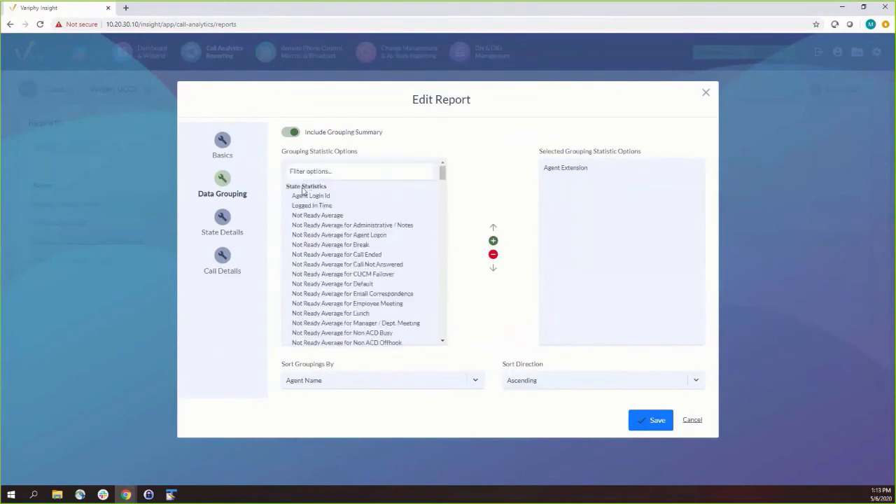
left_click(343, 174)
type("Logged")
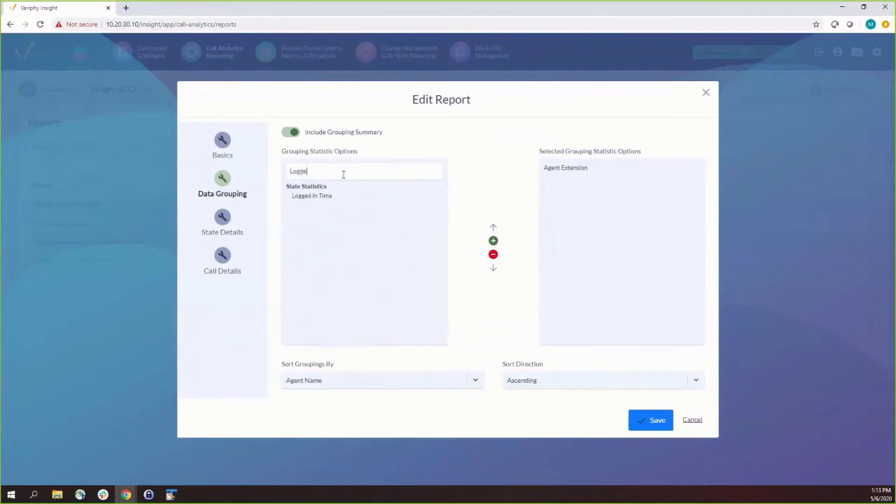
double_click(335, 197)
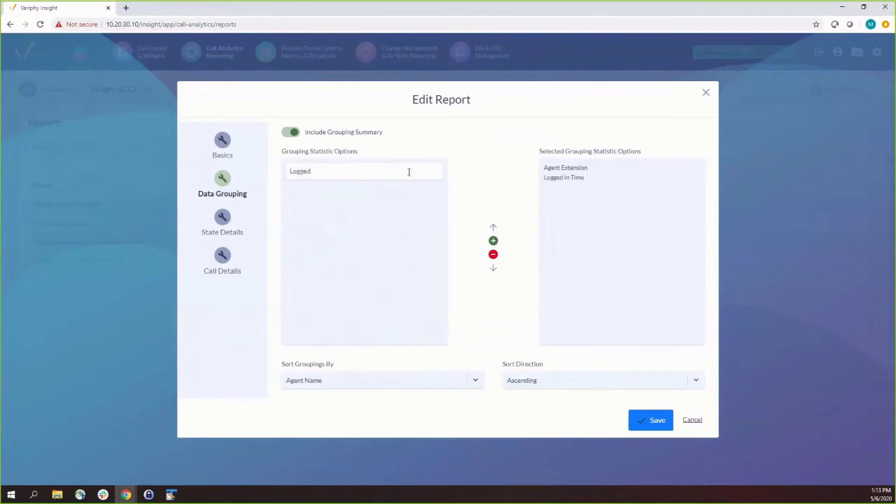
left_click(493, 254)
Add Ready Time and Not Ready Time to the selected grouping statistics
double_click(370, 172)
type("Ready")
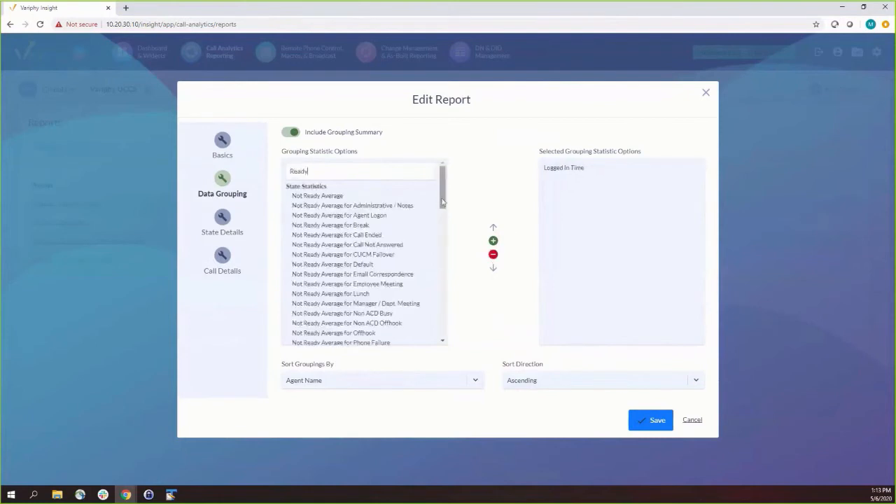
left_click_drag(443, 202, 443, 315)
double_click(309, 335)
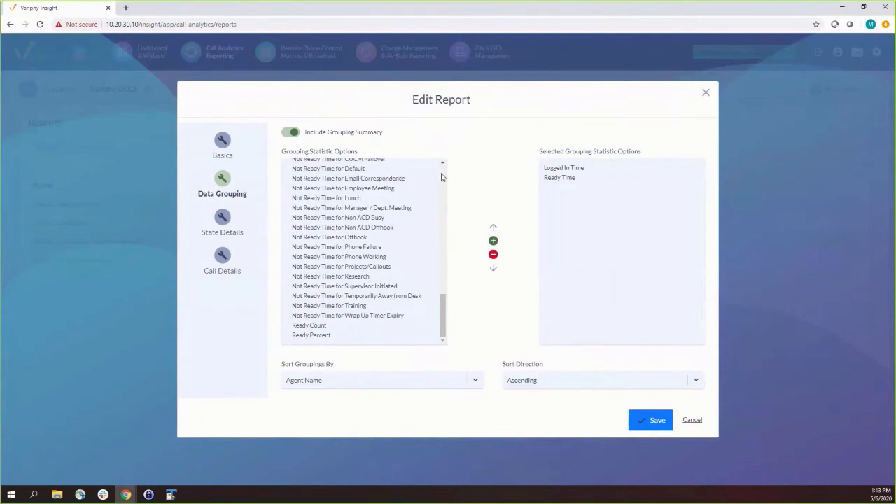
scroll(442, 177, "up", 15)
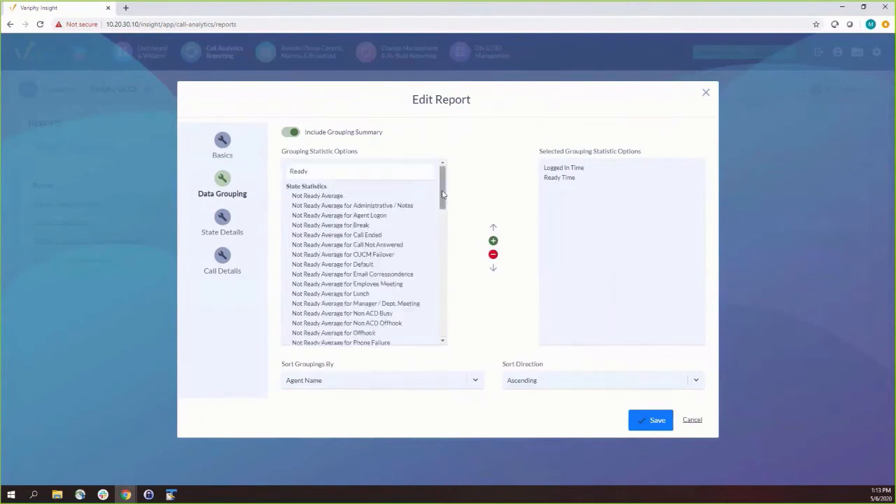
double_click(387, 174)
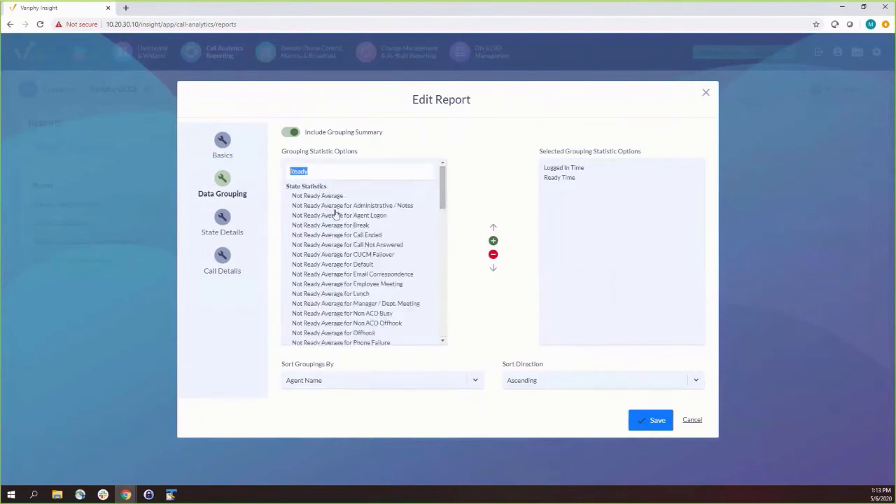
type("Not Ready Time")
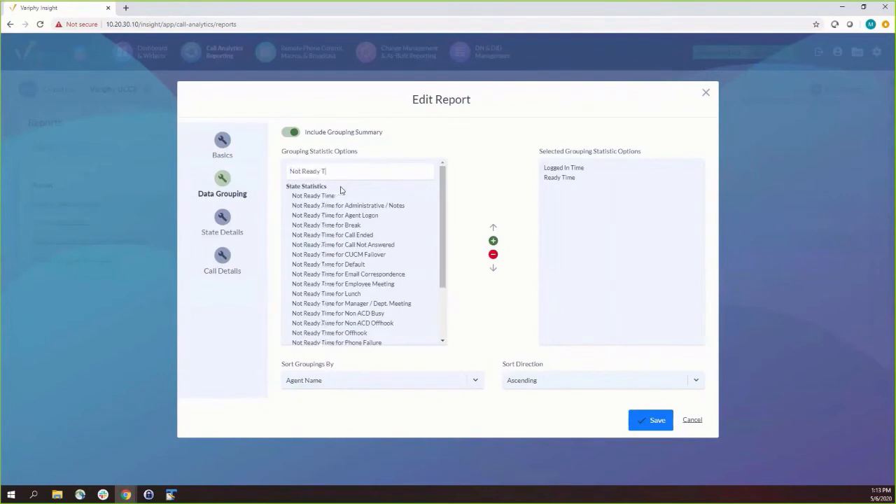
left_click(310, 196)
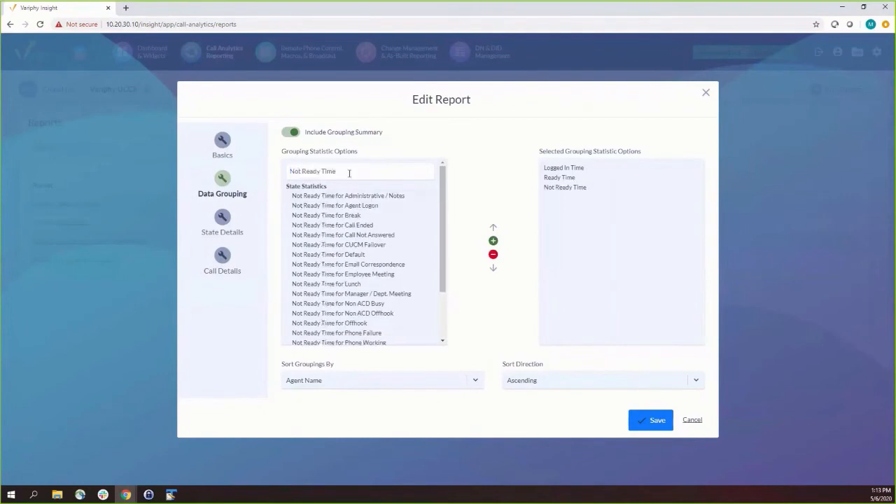
Add Talking Time to the selected grouping statistics and filter the remaining options by Time
triple_click(350, 171)
type("Talking Time")
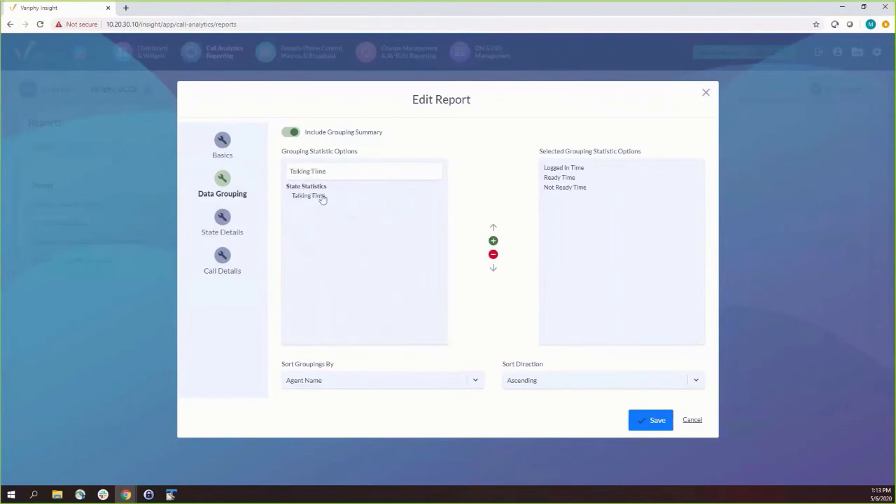
left_click(322, 198)
double_click(344, 173)
triple_click(344, 176)
type("Time")
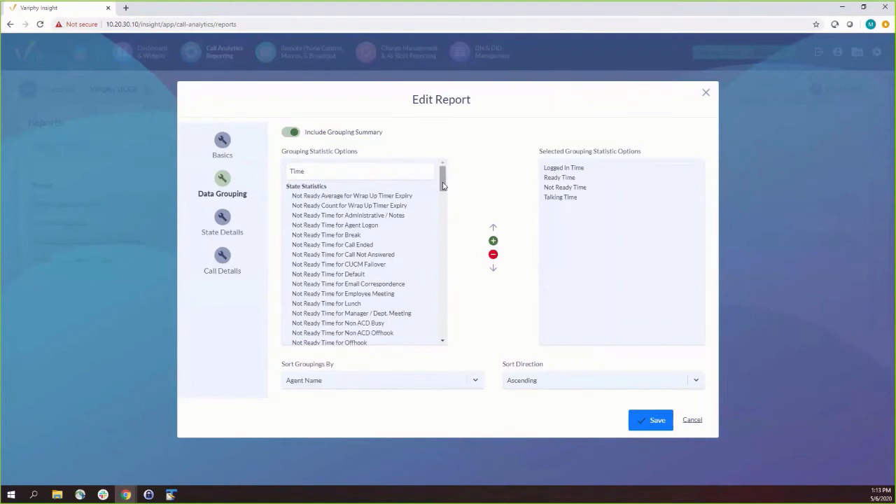
mouse_move(443, 185)
left_mouse_down()
mouse_move(444, 321)
mouse_move(453, 331)
mouse_move(445, 171)
left_mouse_up()
Filter the statistics by Percent and add Not Ready Percent, Ready Percent and Talking Percent to the grouping summary
double_click(344, 171)
type("Percent")
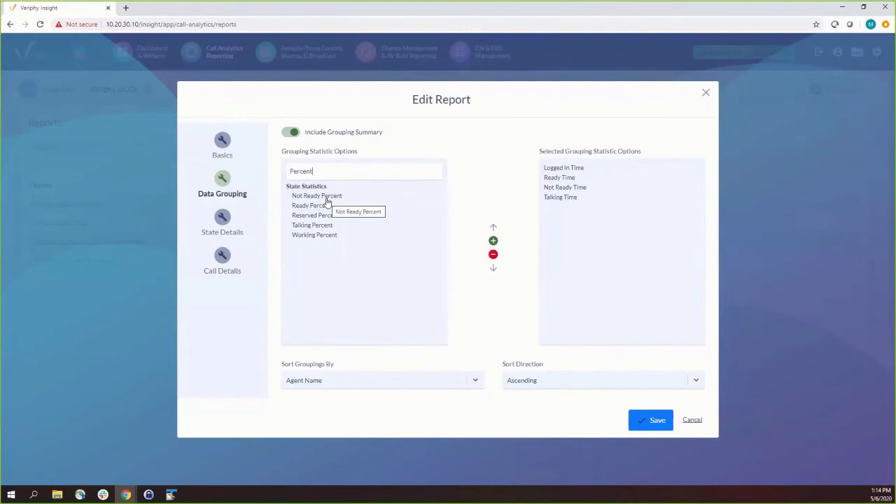
left_click(327, 198)
left_click(319, 206, "ctrl")
left_click(319, 225, "ctrl")
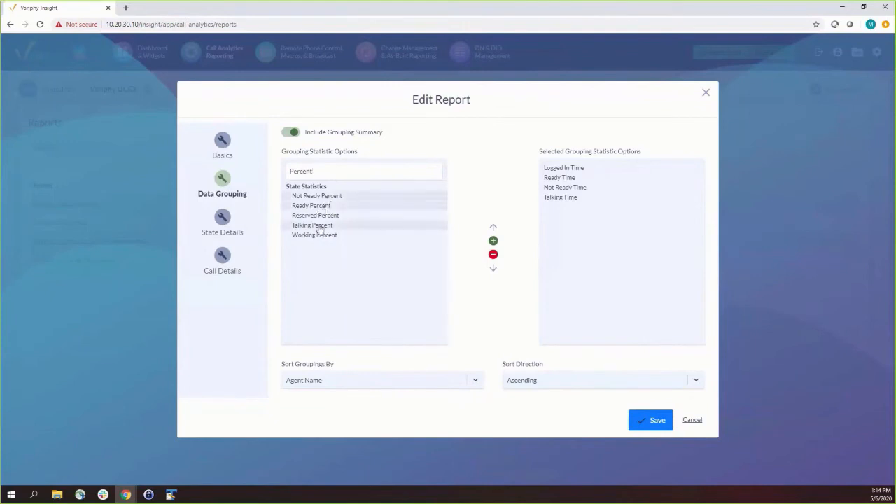
left_click(493, 241)
Reorder the selected statistics so Ready Percent follows Ready Time and Not Ready Percent follows Not Ready Time
left_click(563, 208)
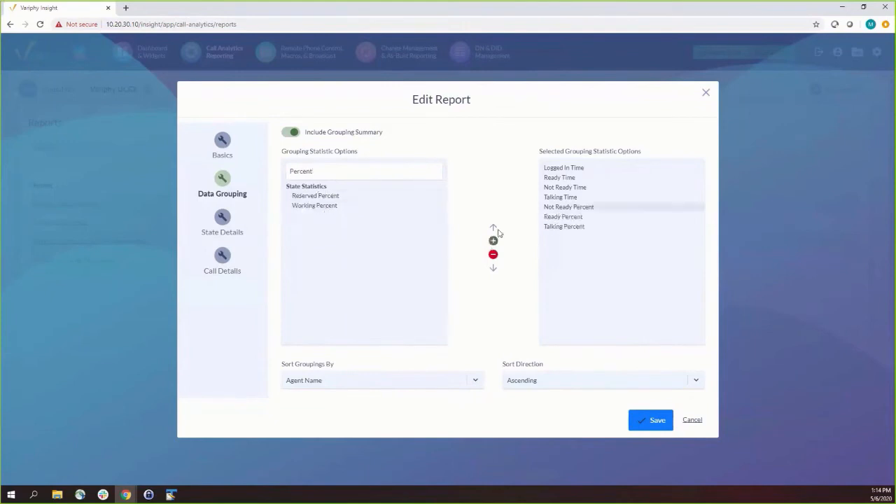
left_click(494, 232)
left_click(564, 217)
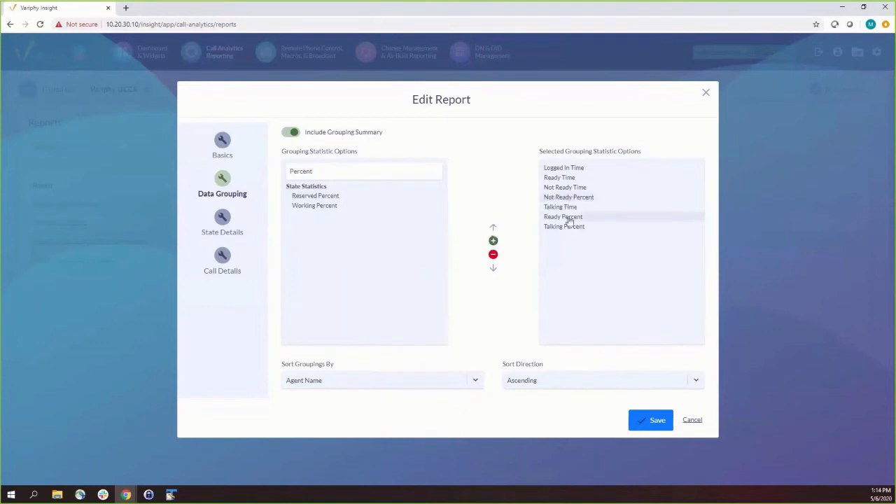
left_click(494, 231)
left_click(494, 232)
left_click(494, 231)
left_click(562, 227)
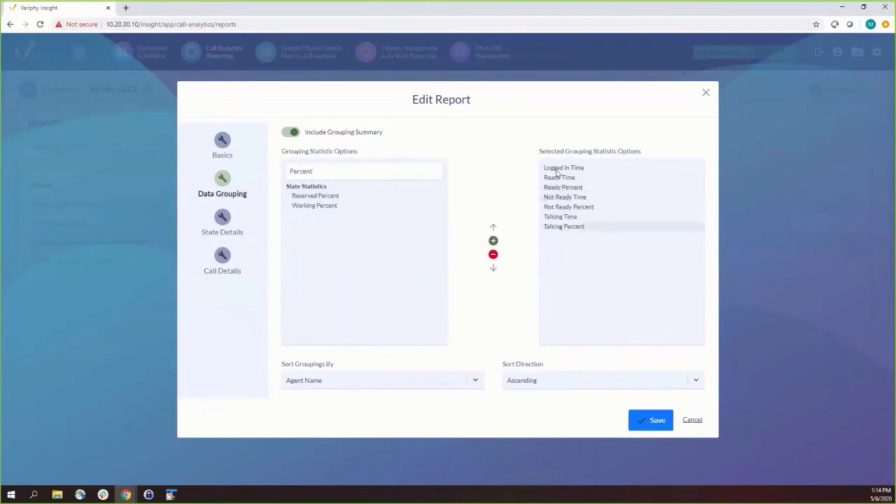
Save the report changes, run the Webinar - Agent State report and open the downloaded PDF
left_click(656, 423)
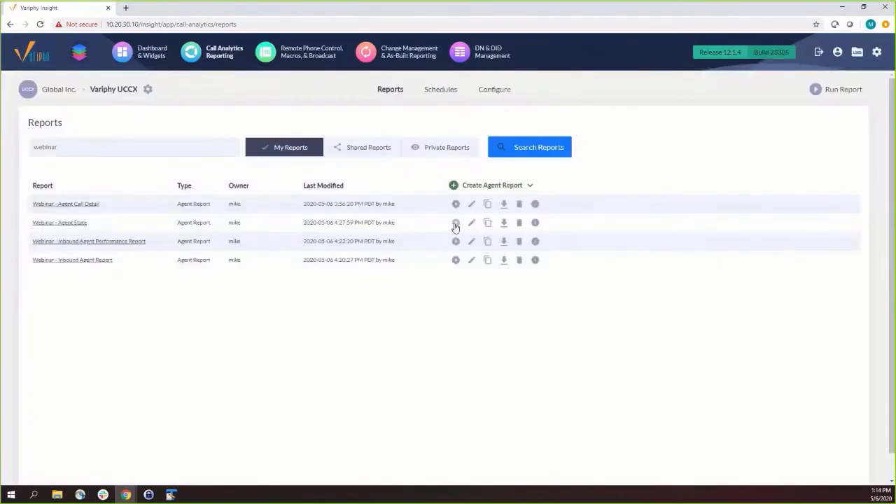
left_click(456, 223)
left_click(607, 360)
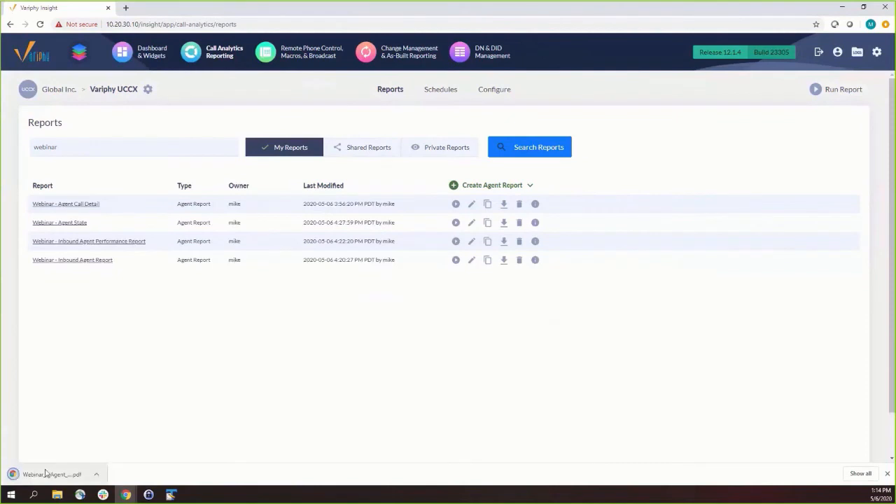
left_click(49, 474)
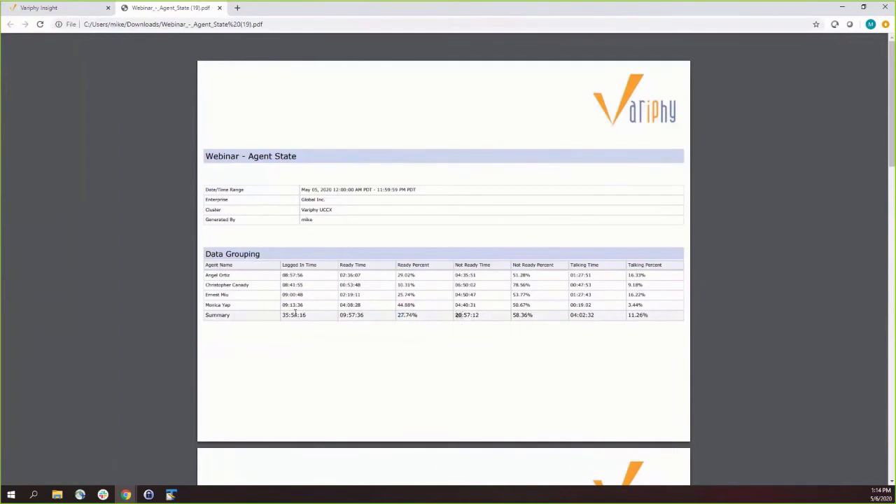
Examine the Logged In Time and Not Ready Time totals in the summary row, and close the report
left_click_drag(281, 315, 311, 319)
left_click(284, 316)
left_click_drag(455, 316, 483, 315)
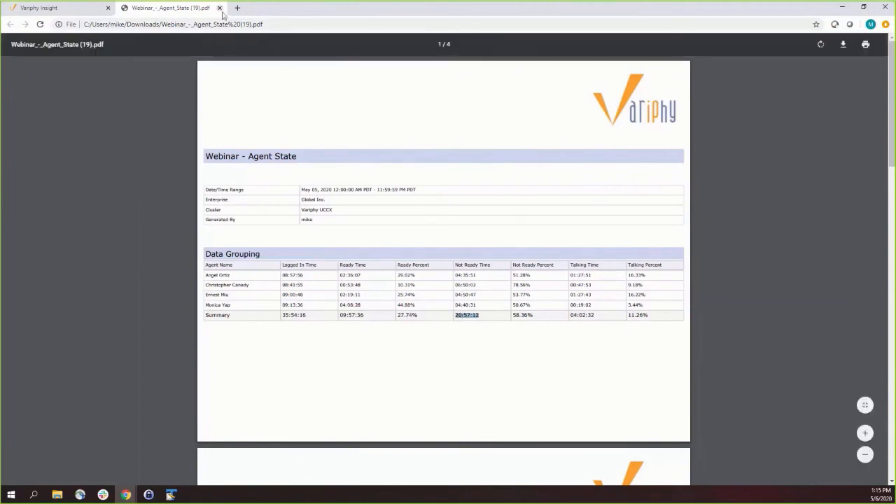
key("ctrl+w")
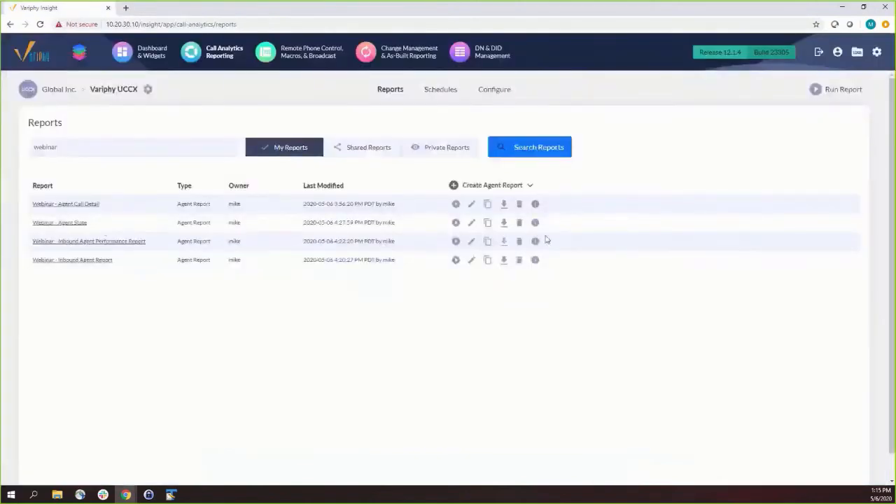
Duplicate the Webinar - Agent State report and name the copy Webinar - Agent State Not Ready
left_click(489, 224)
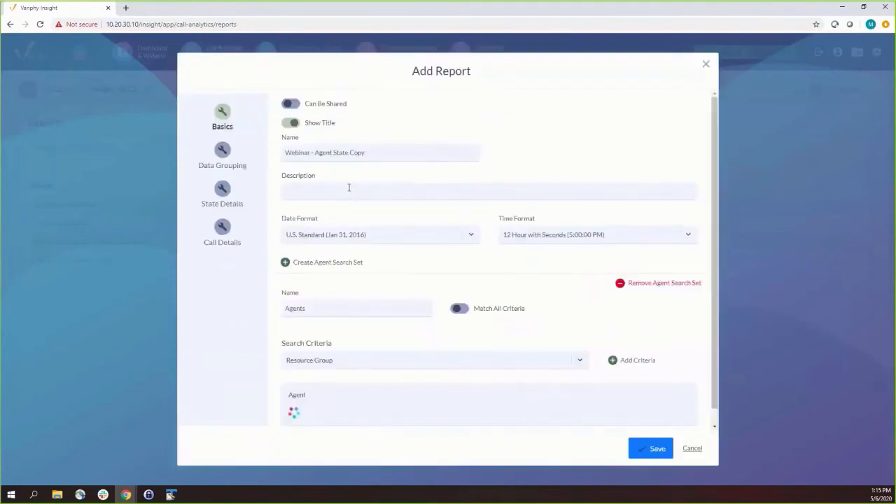
left_click_drag(350, 152, 470, 151)
type("Not Ready")
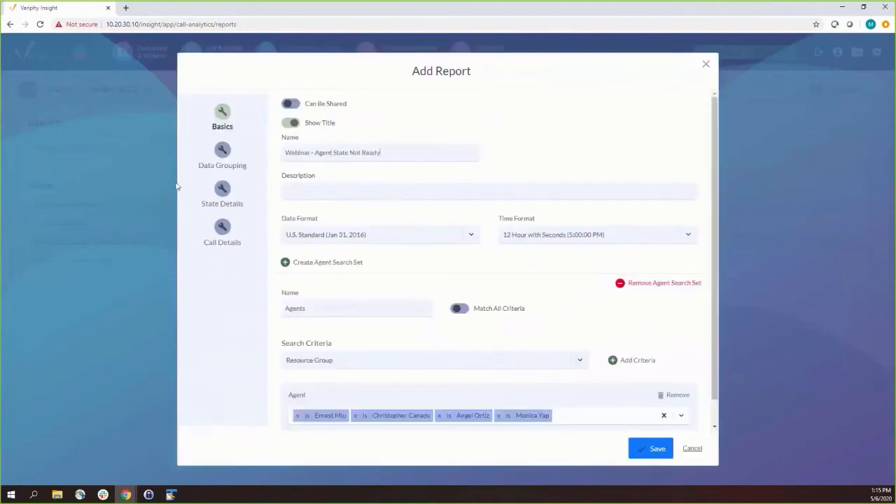
Remove all selected grouping statistics, from Logged In Time through Talking Percent, from the new report's data grouping
left_click(205, 158)
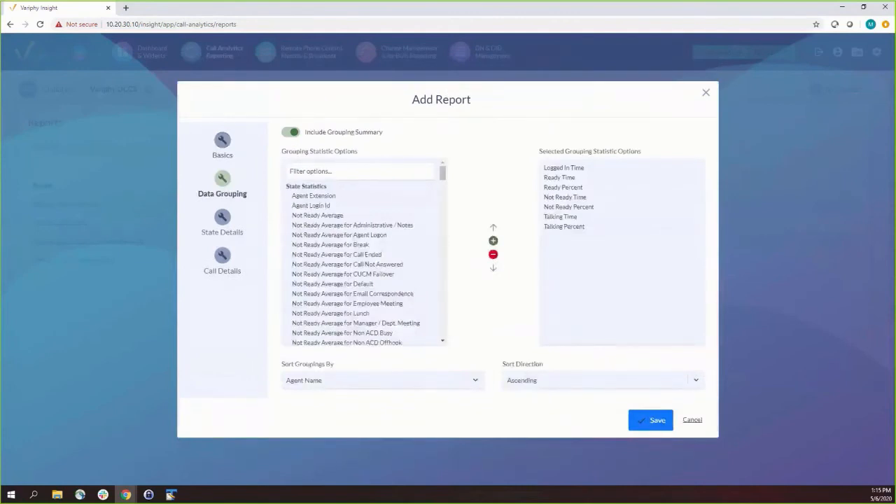
left_click(563, 168)
left_click(566, 228, "shift")
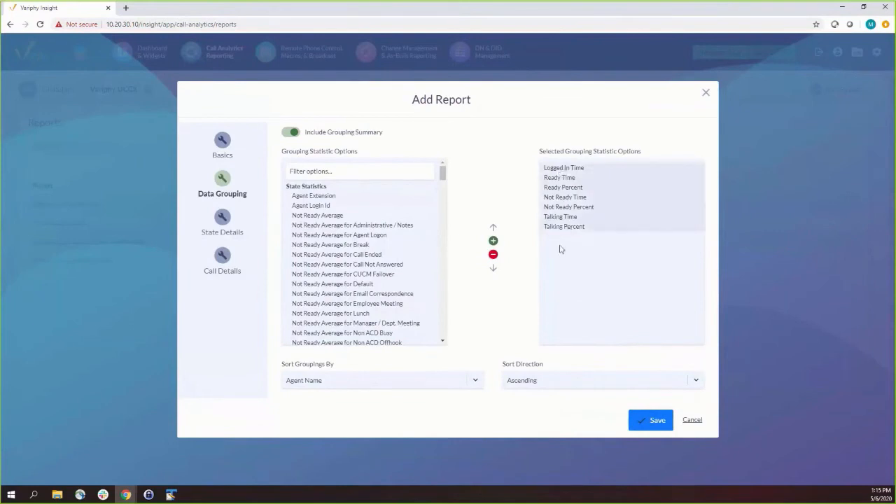
left_click(497, 256)
Filter the grouping statistics by Not Ready Time and add Not Ready Time to the selection
type("Not Ready")
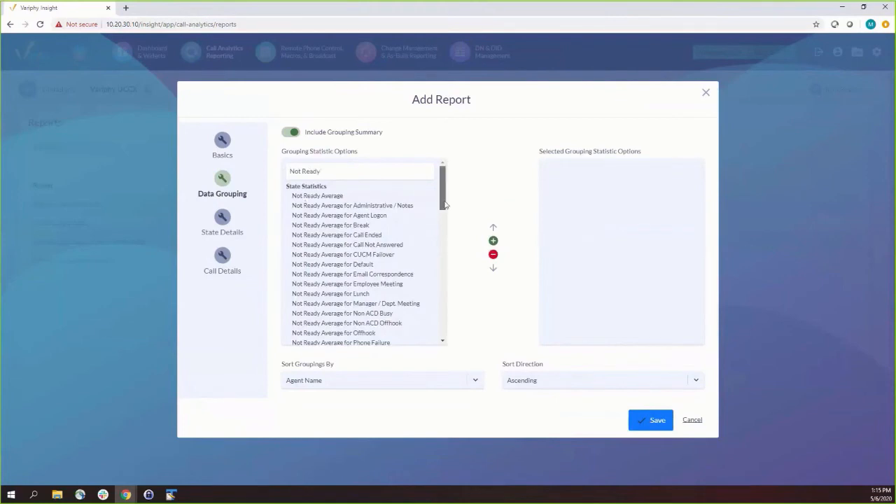
scroll(347, 240, "down", 10)
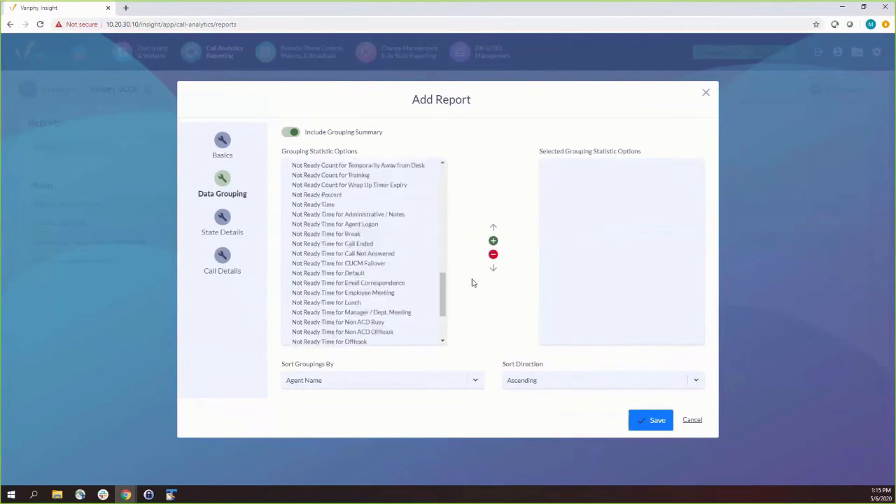
left_click_drag(446, 292, 383, 173)
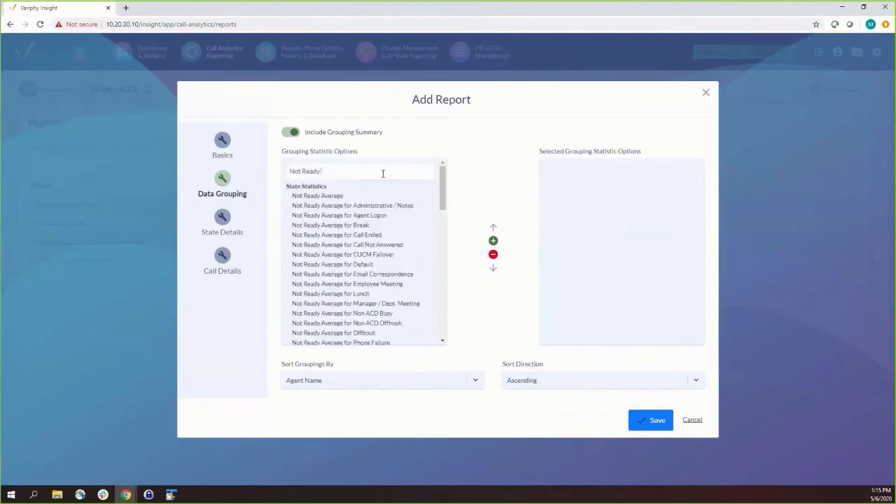
type("Time")
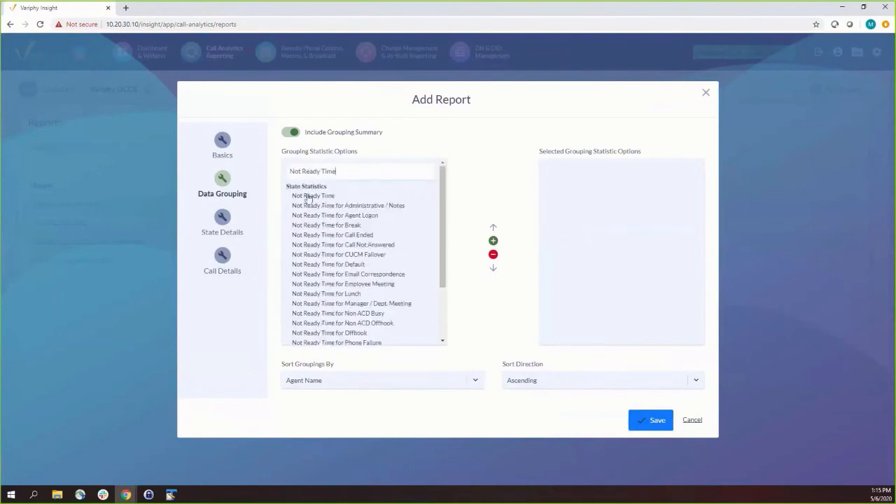
double_click(308, 197)
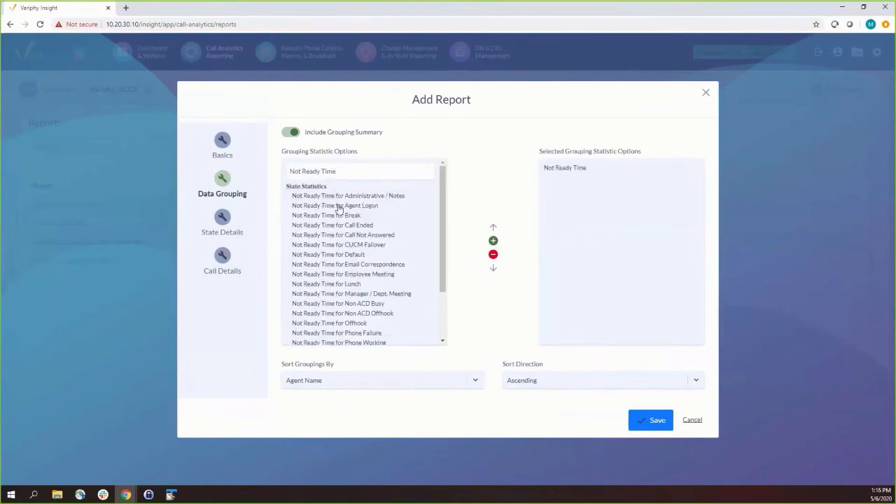
Add the Not Ready Time statistics for Administrative / Notes, Email Correspondence, Projects/Callouts and Training to the selected grouping statistics
left_click_drag(443, 194, 448, 253)
double_click(350, 196)
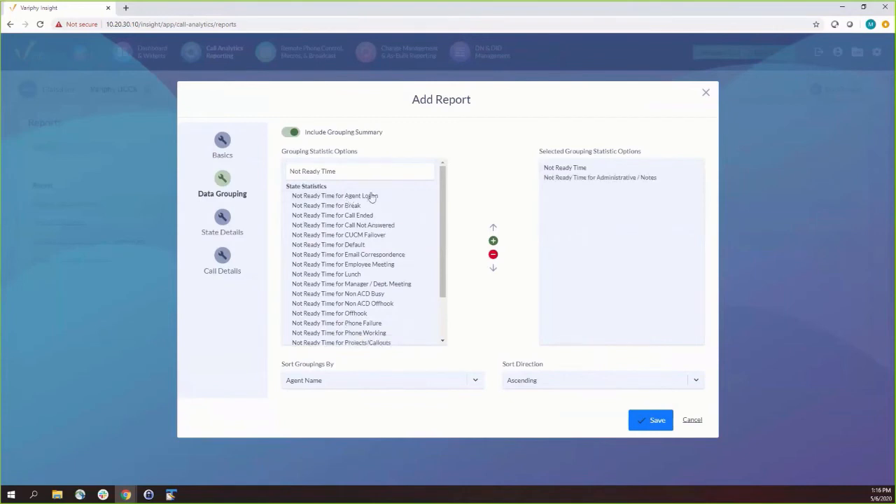
double_click(371, 255)
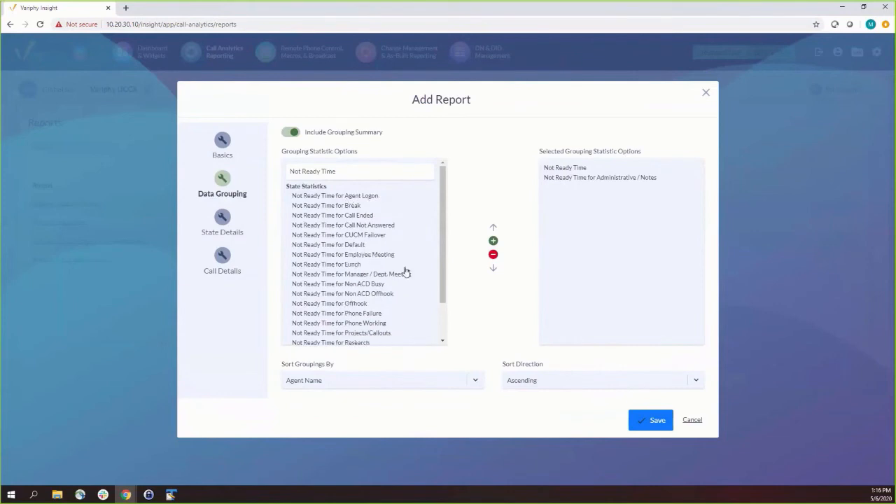
scroll(413, 316, "down", 1)
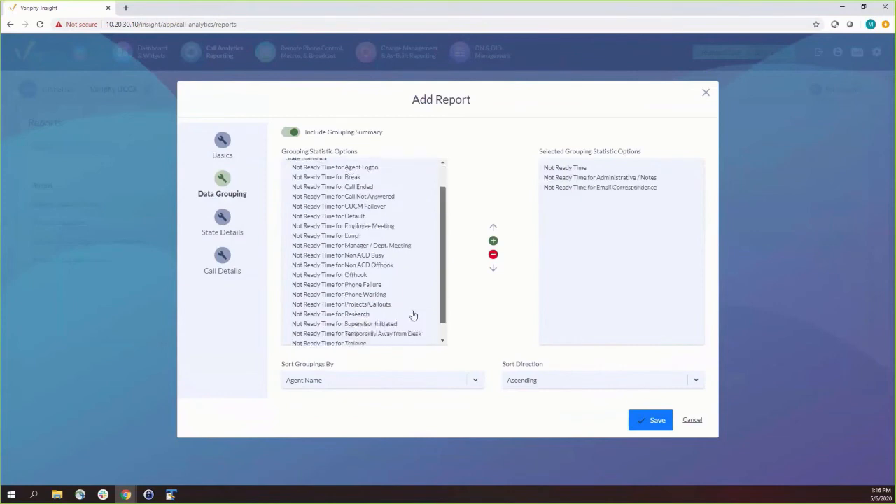
double_click(379, 305)
scroll(443, 324, "down", 1)
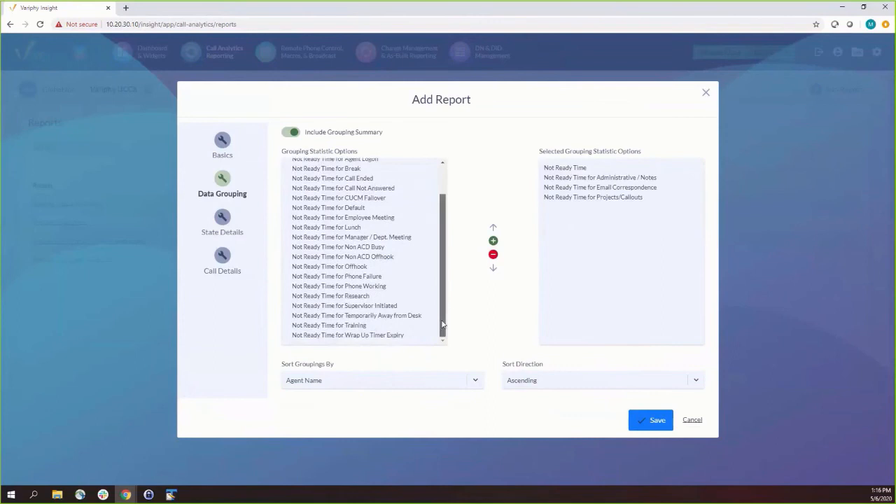
double_click(344, 325)
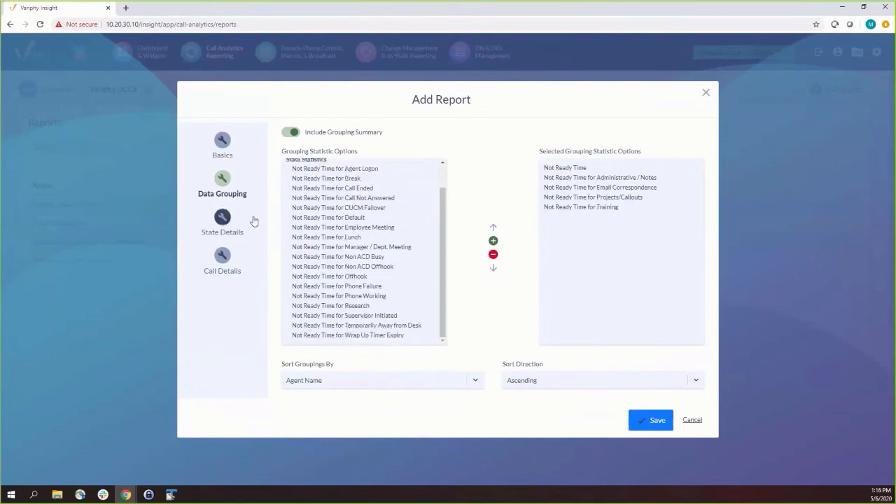
Check the new report's state details and selected grouping statistics, and save the report
left_click(223, 219)
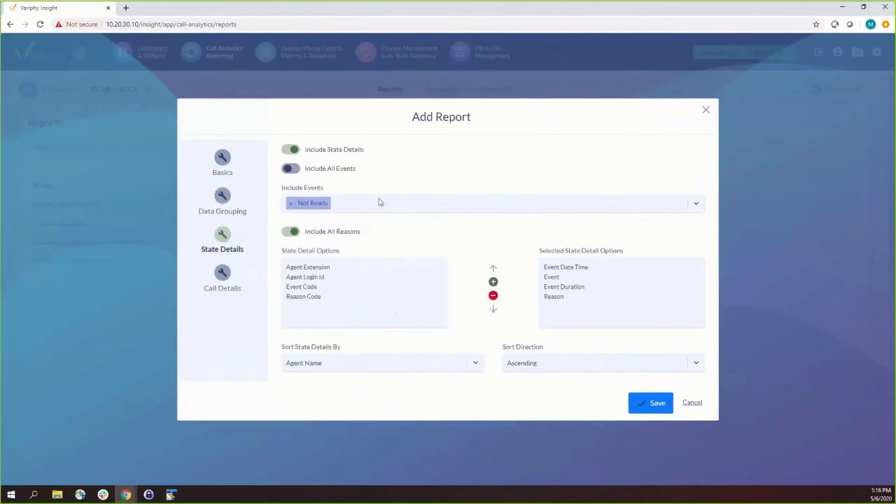
left_click(228, 203)
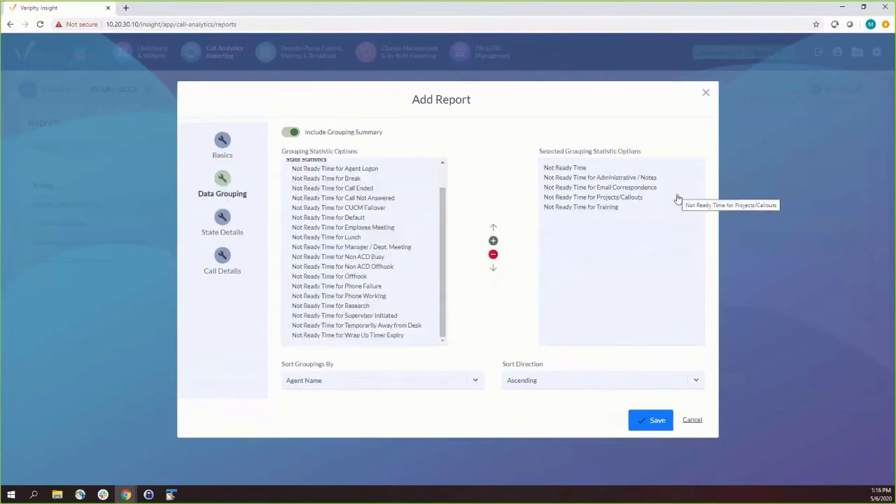
left_click(651, 419)
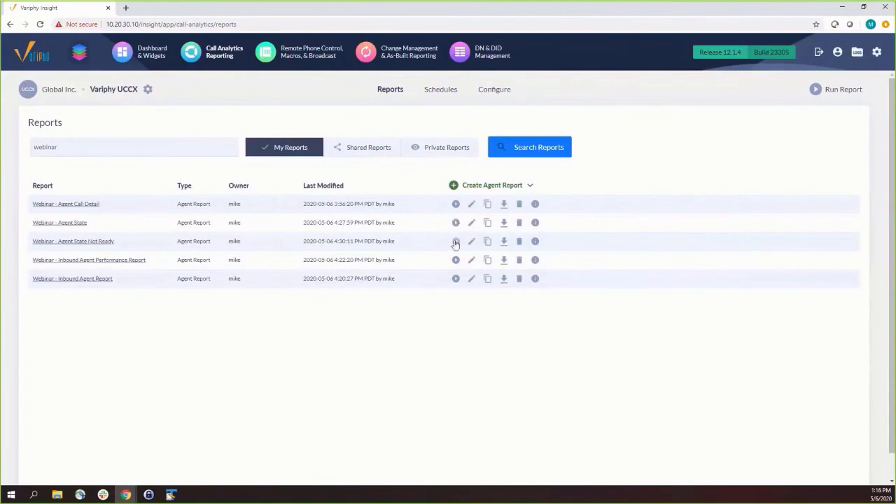
Run the Webinar - Agent State Not Ready report as a PDF download and open the file
left_click(456, 241)
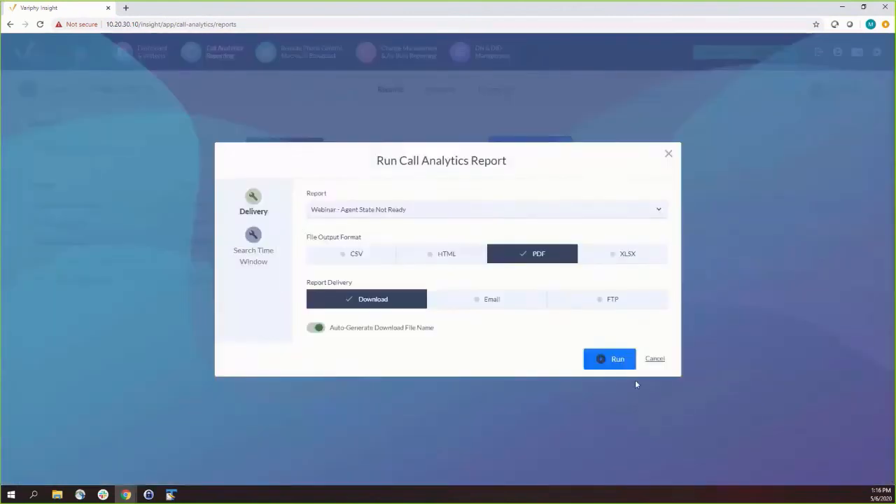
left_click(608, 358)
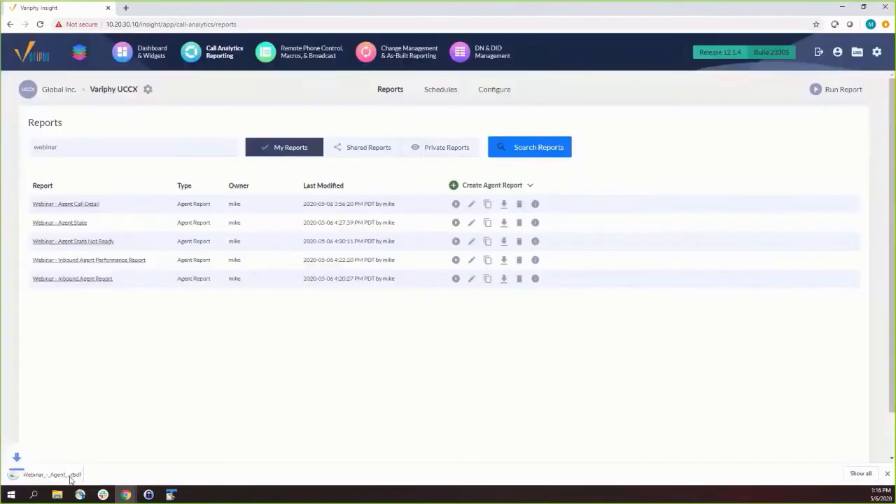
left_click(71, 479)
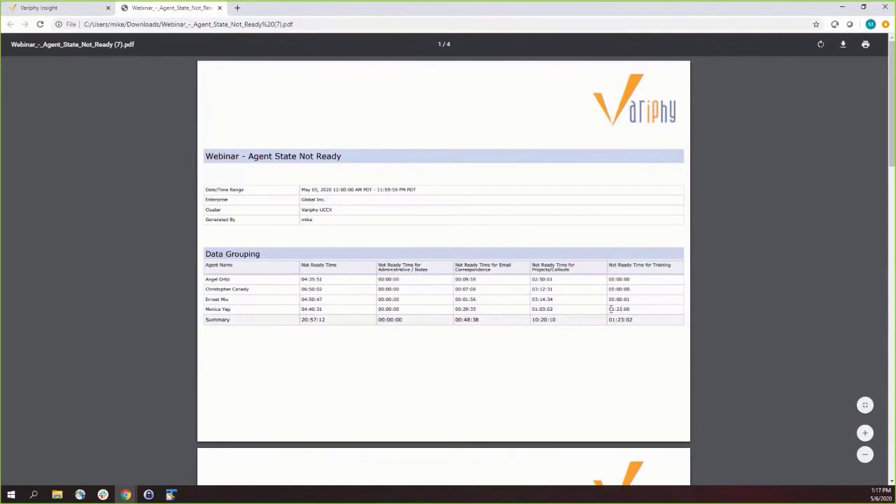
Examine the Training, Projects/Callouts and overall Not Ready times in the data grouping table, and close the report
double_click(620, 311)
left_click(634, 311)
double_click(563, 322)
left_click(343, 343)
left_click_drag(306, 319, 343, 323)
left_click_drag(534, 320, 553, 313)
left_click(553, 269)
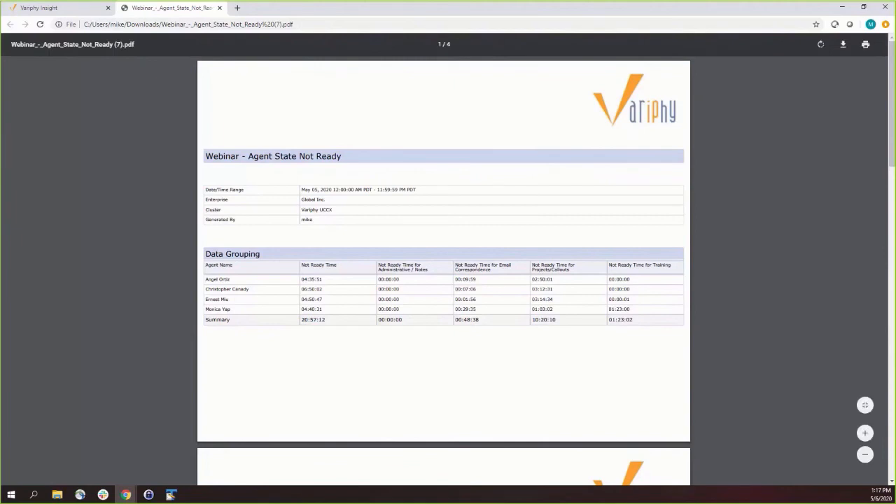
left_click(220, 8)
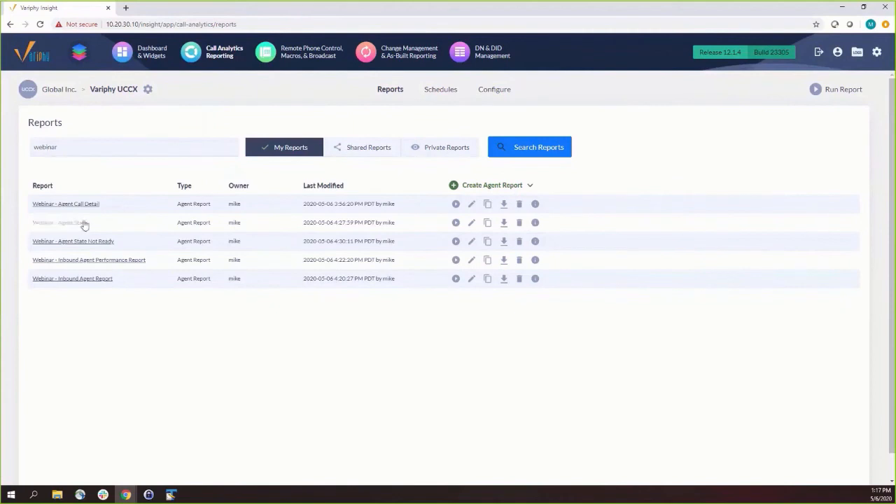
Open the Webinar - Agent Call Detail report for editing and remove Connected Agent Name from its selected call details
left_click(472, 204)
left_click(222, 238)
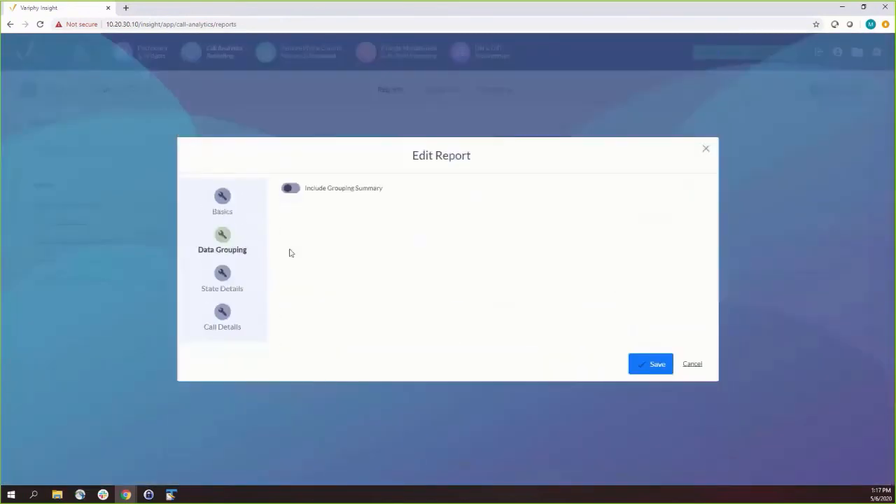
left_click(220, 275)
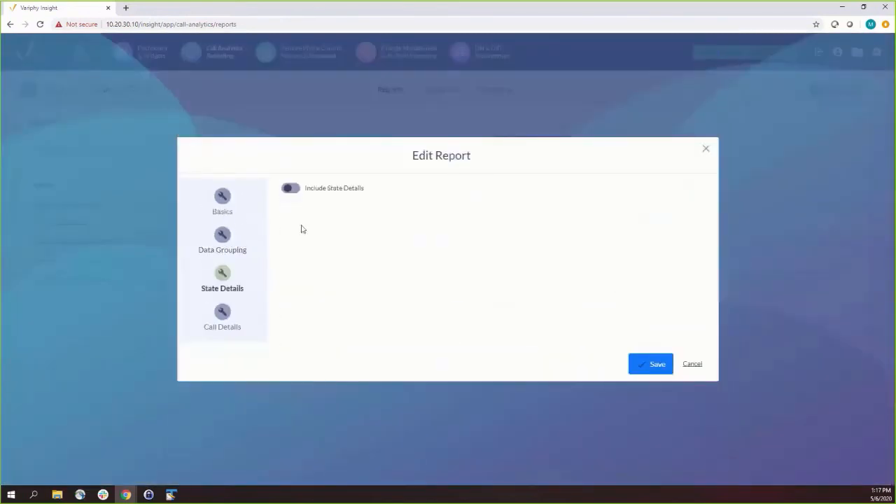
left_click(234, 319)
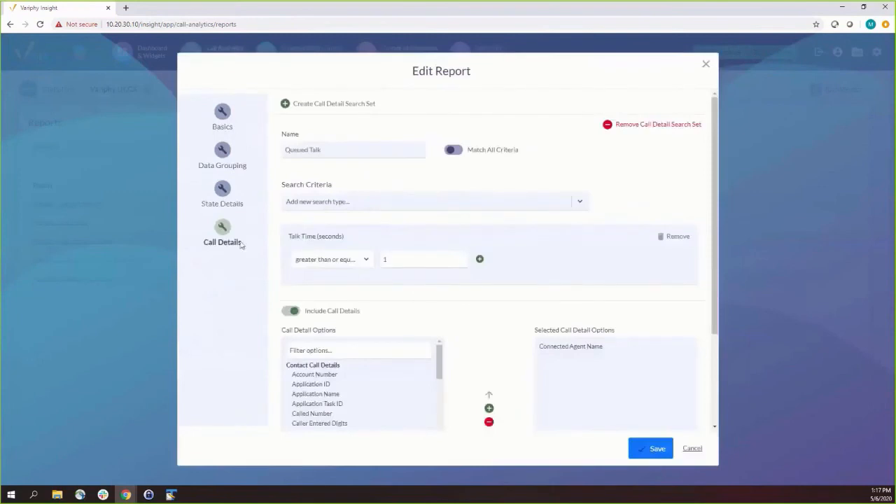
left_click(570, 349)
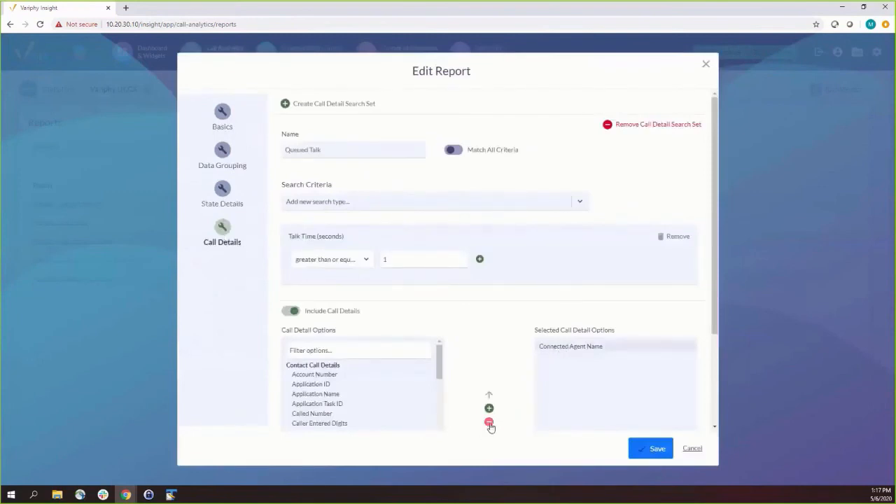
left_click(489, 424)
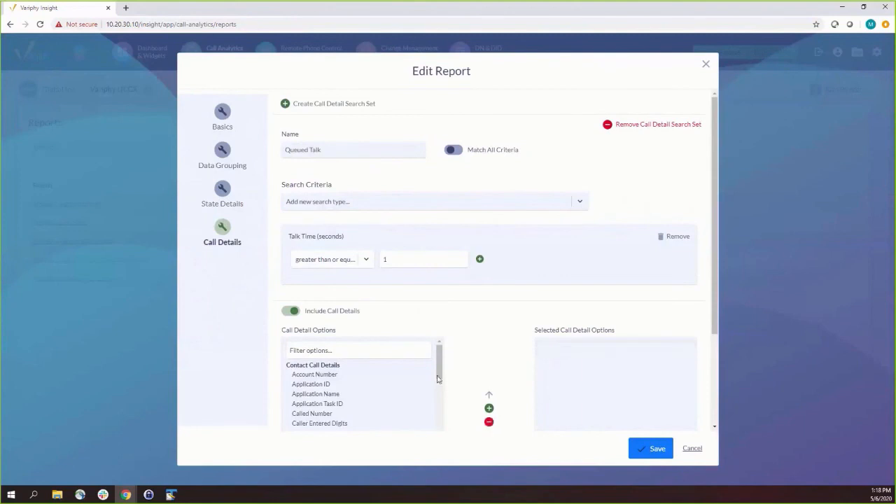
Find the start date options among the available call details and add Connection Start Date/Time to the selected call details
scroll(441, 385, "down", 2)
scroll(441, 389, "down", 3)
scroll(528, 252, "down", 3)
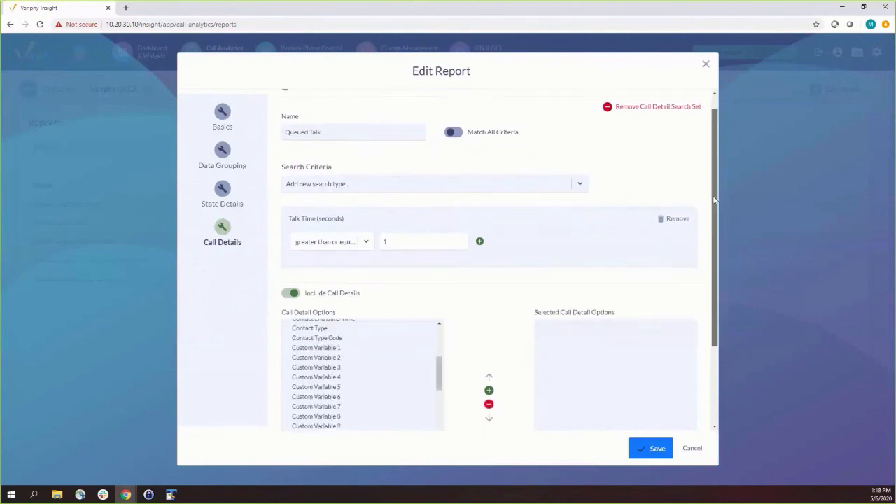
left_click_drag(437, 267, 442, 226)
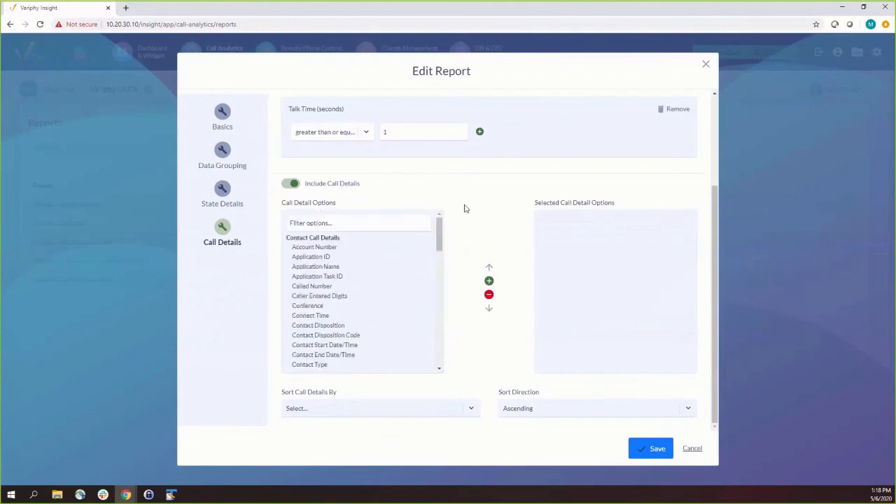
left_click(339, 224)
type("Start")
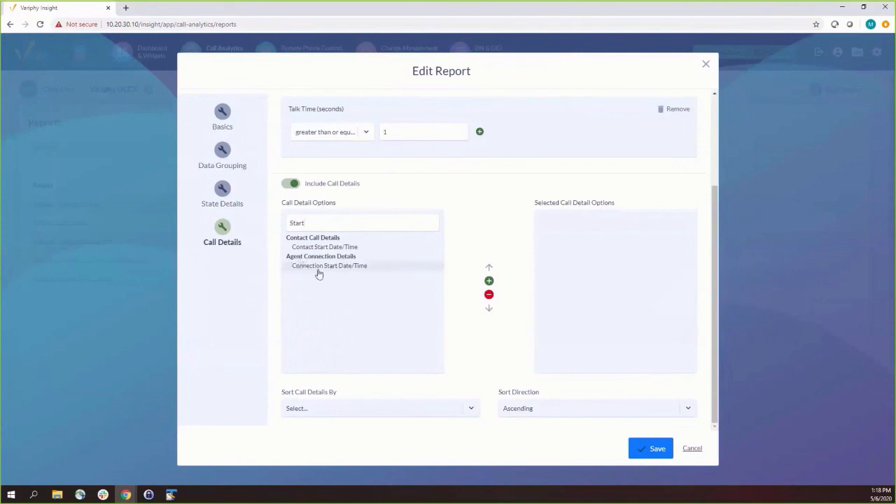
left_click(489, 282)
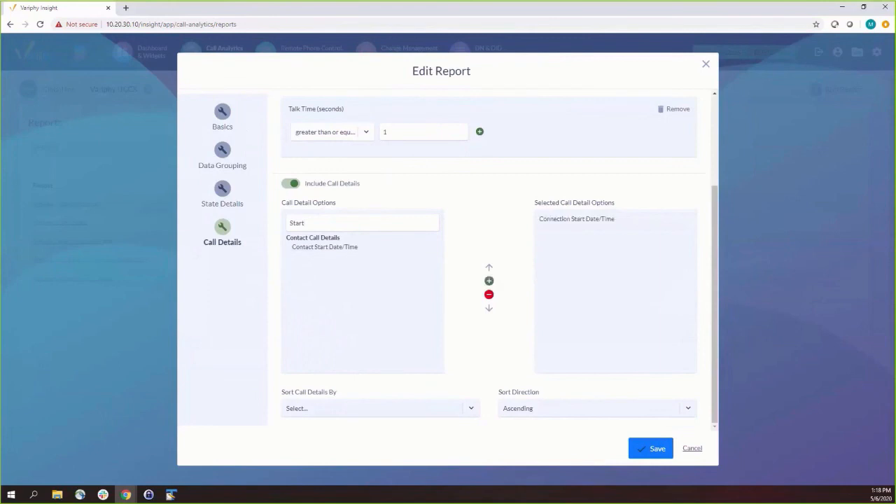
Filter the available call details for DN and add Originator DN to the selected call details
triple_click(384, 224)
type("DN")
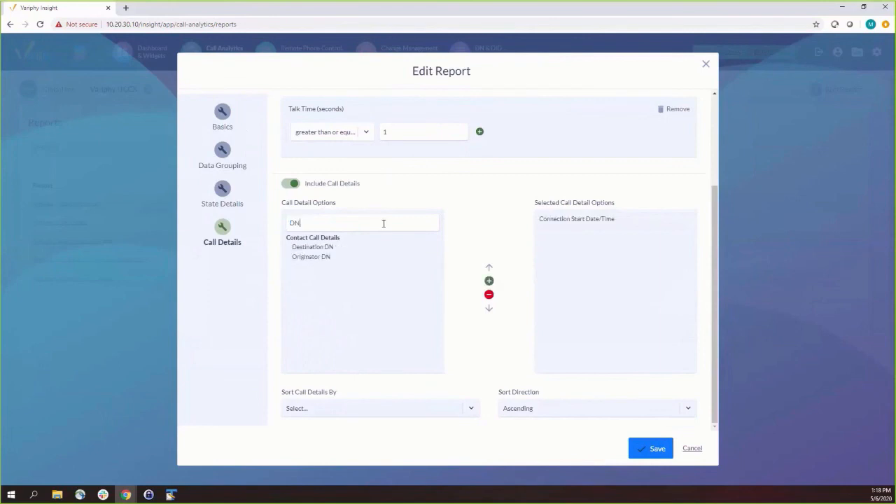
double_click(311, 258)
Filter the call detail options for Agent and add Connected Agent Name and Connected Agent Extension to the selection
left_click(347, 221)
key("BackSpace")
key("BackSpace")
type("Agent")
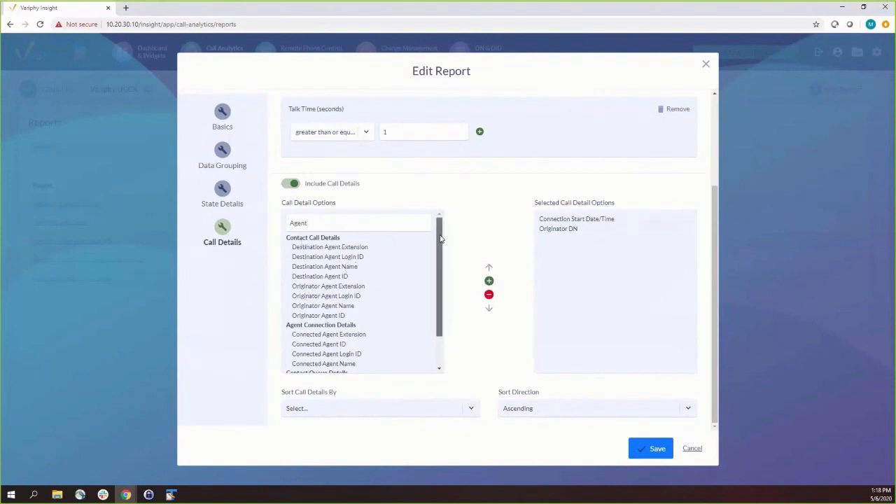
scroll(442, 253, "down", 2)
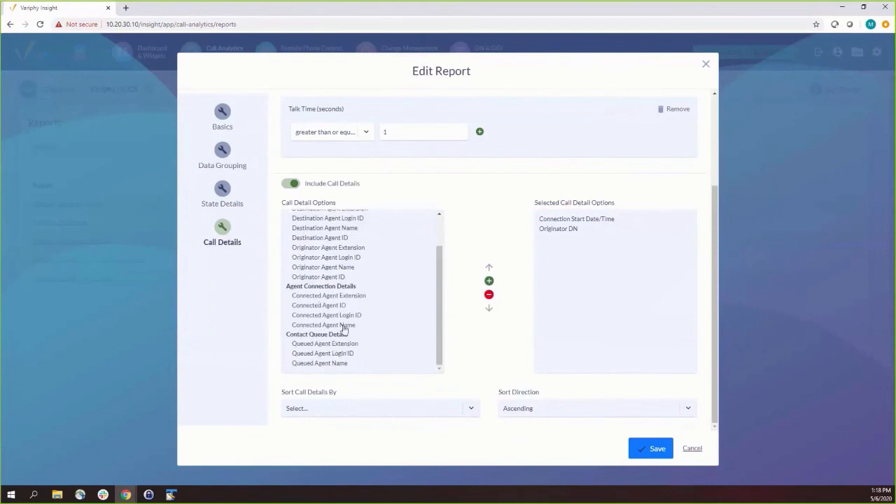
double_click(344, 327)
double_click(344, 306)
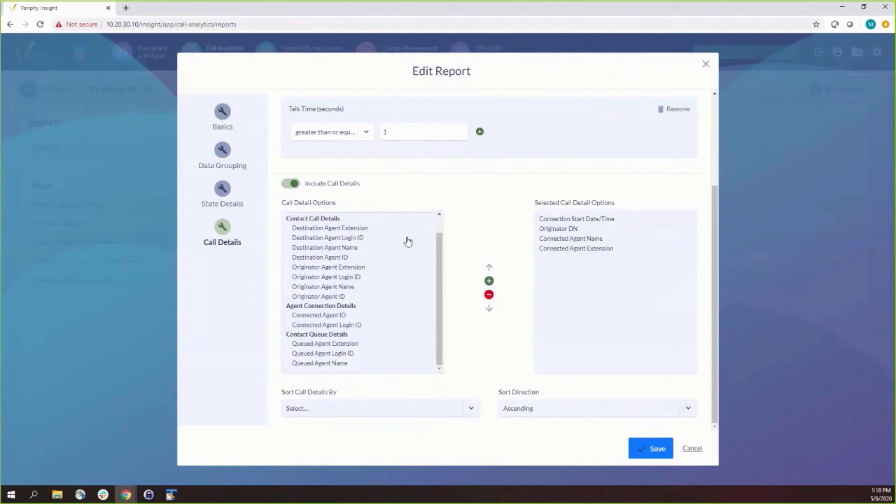
Filter the call detail options for CSQ and add CSQ Name to the selected call details
scroll(365, 221, "up", 2)
double_click(364, 221)
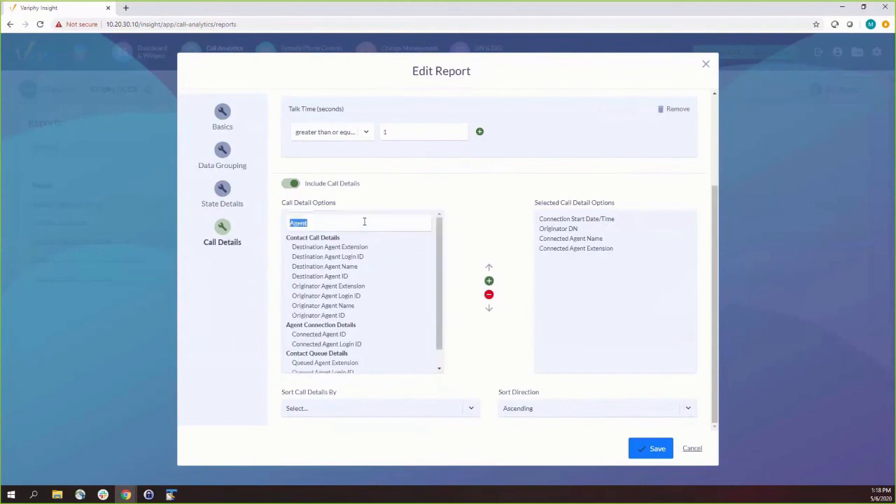
type("CSQ")
double_click(320, 248)
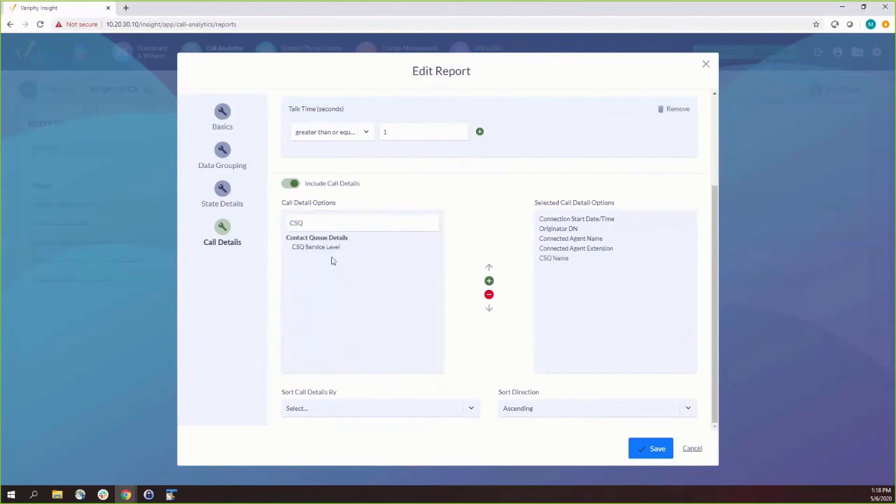
Add Queue Time, Talk Time and Ring Time to the selected call details, and move Ring Time above Talk Time
double_click(411, 218)
type("Time")
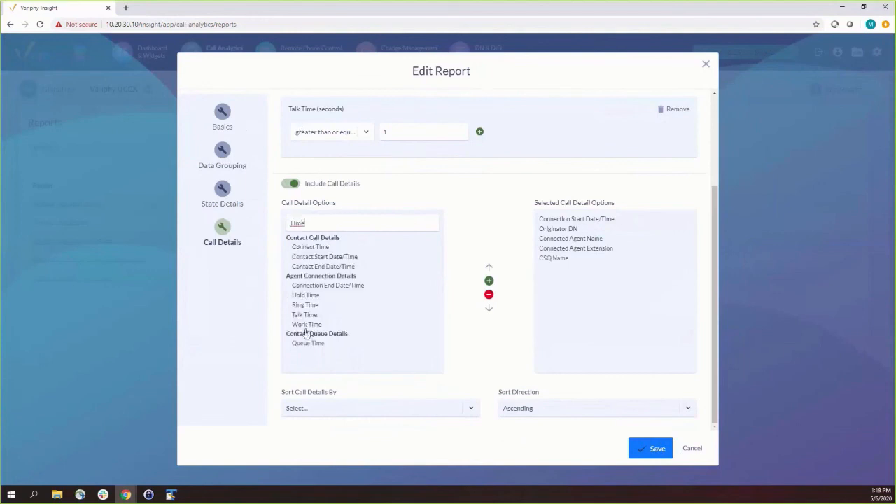
double_click(308, 343)
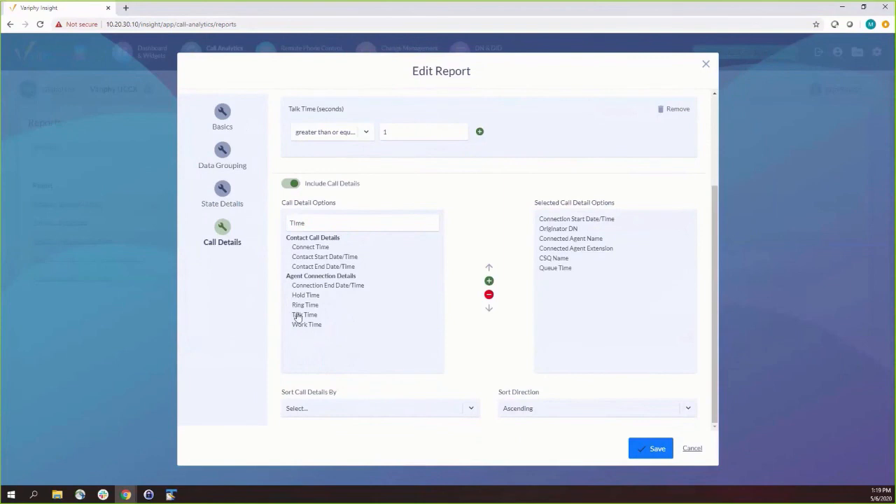
double_click(298, 316)
double_click(301, 306)
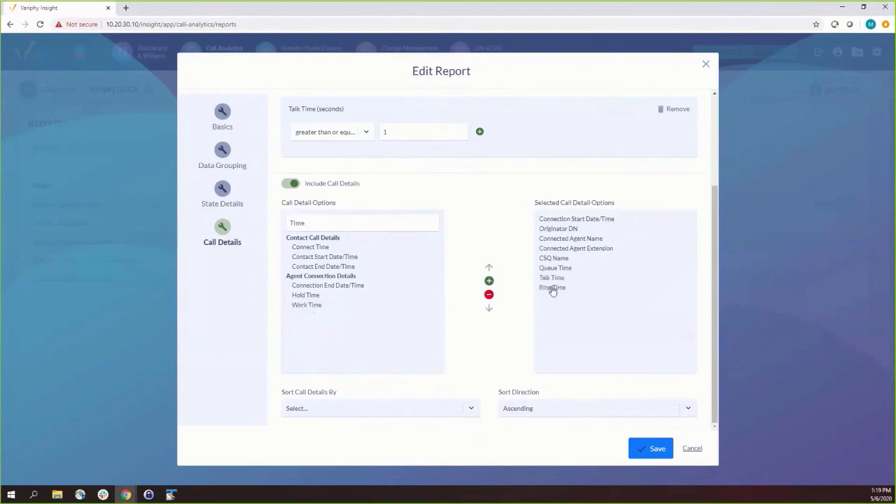
left_click(553, 288)
left_click(489, 268)
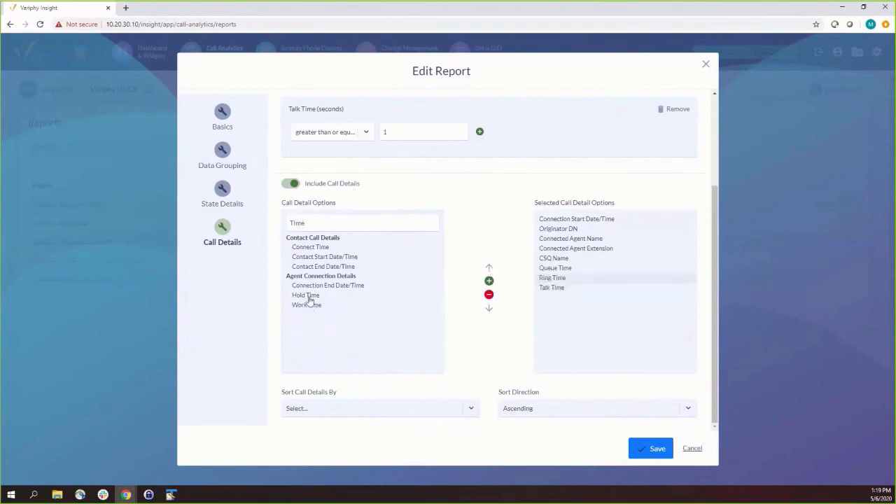
Add Hold Time and Transfer to the end of the selected call details
double_click(306, 295)
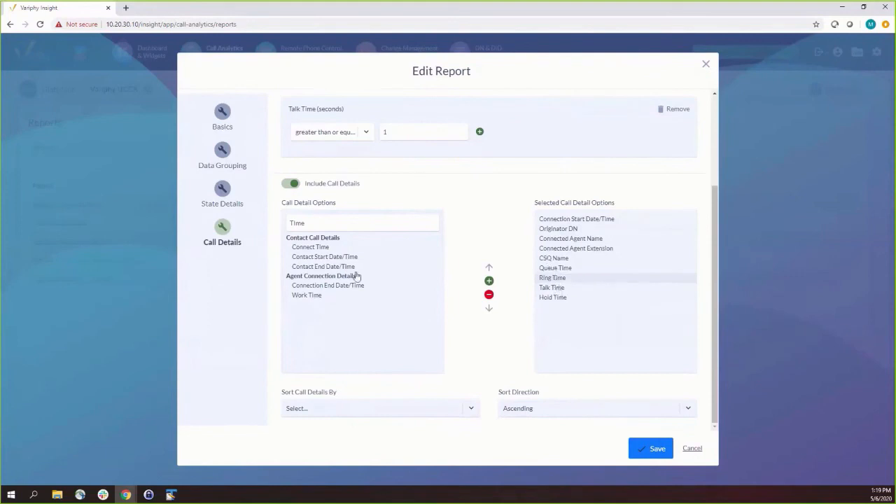
double_click(326, 222)
type("Trans")
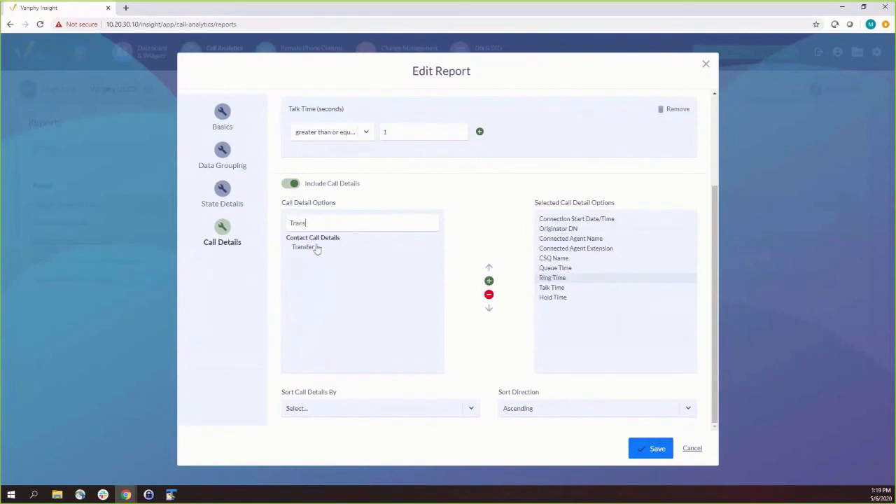
left_click_drag(315, 245, 543, 303)
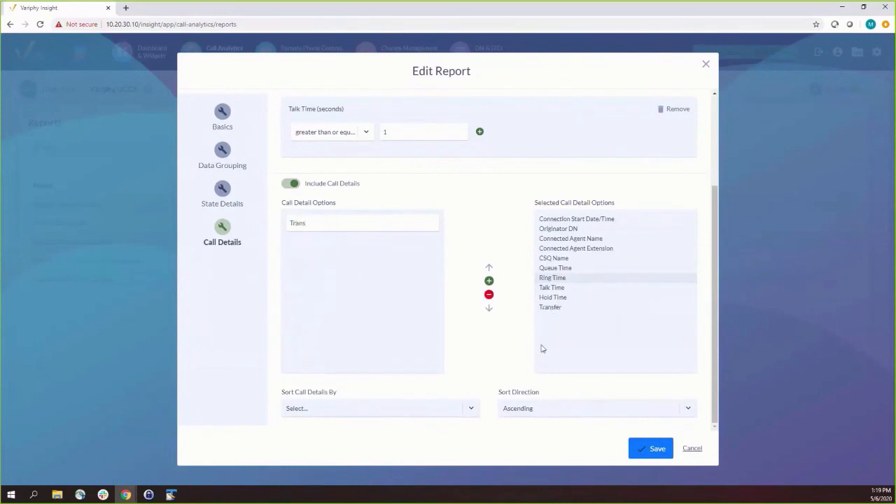
Sort the call details by Connected Agent Name in ascending direction, and save the report
left_click(346, 414)
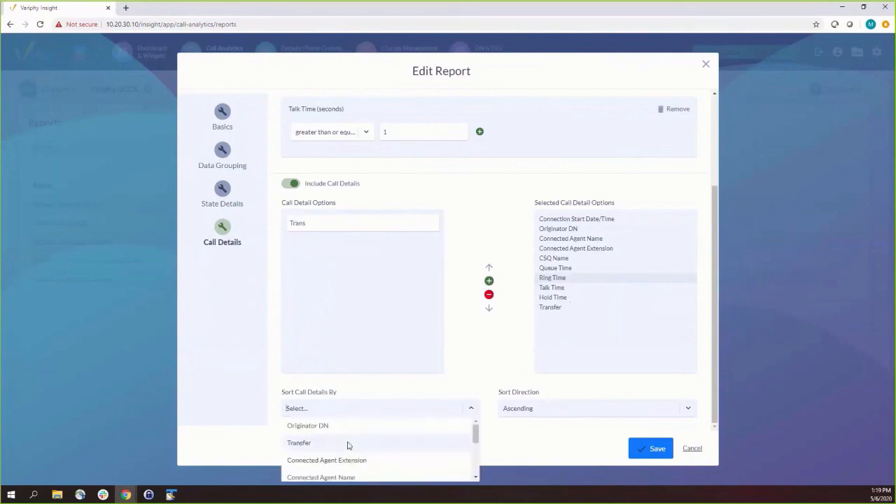
left_click(343, 477)
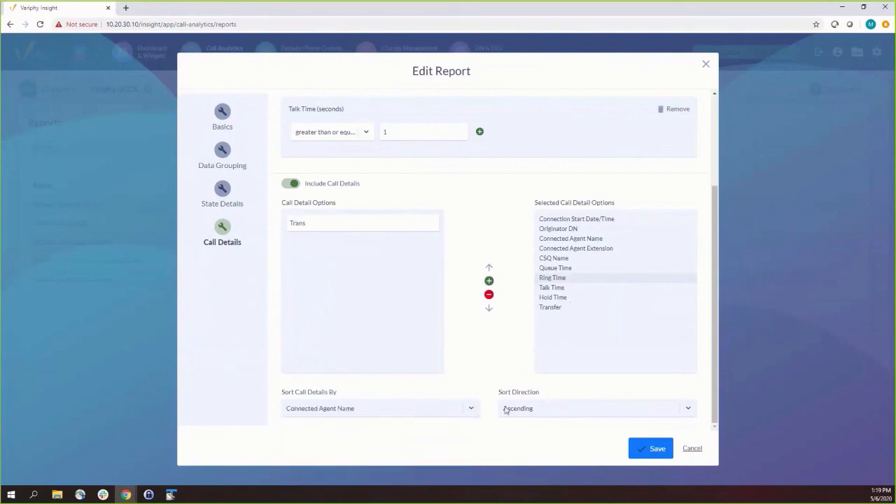
scroll(705, 201, "up", 3)
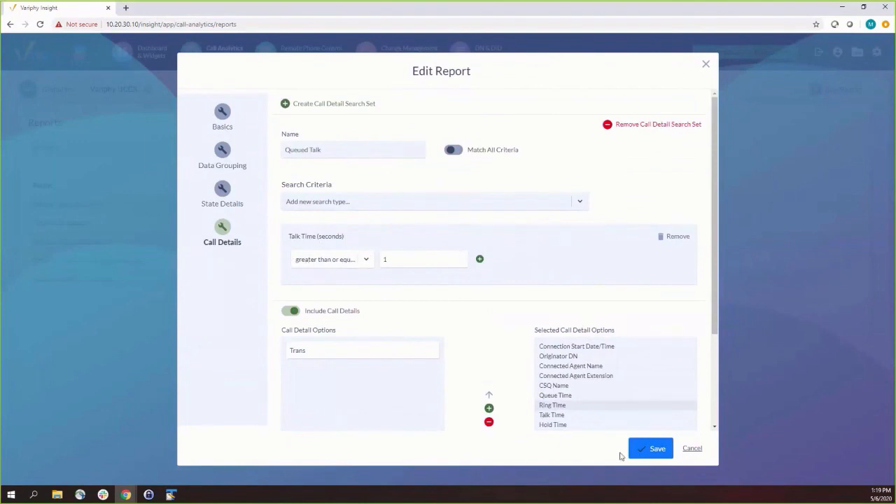
left_click(651, 450)
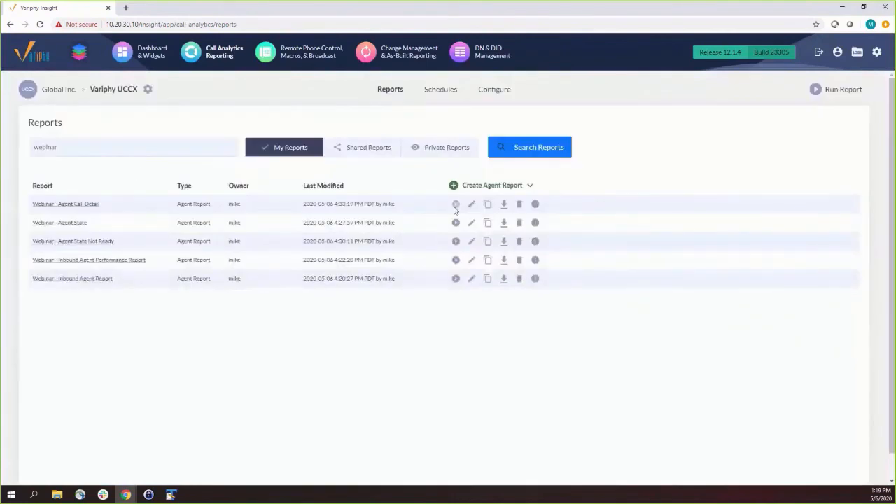
Run the Webinar - Agent Call Detail report as a PDF download, checking its search time window, and open the file
left_click(456, 204)
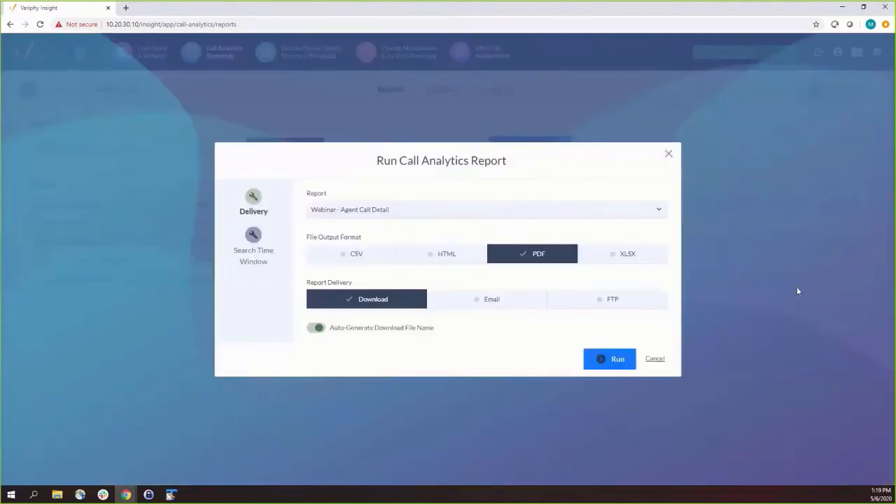
left_click(253, 238)
left_click(610, 343)
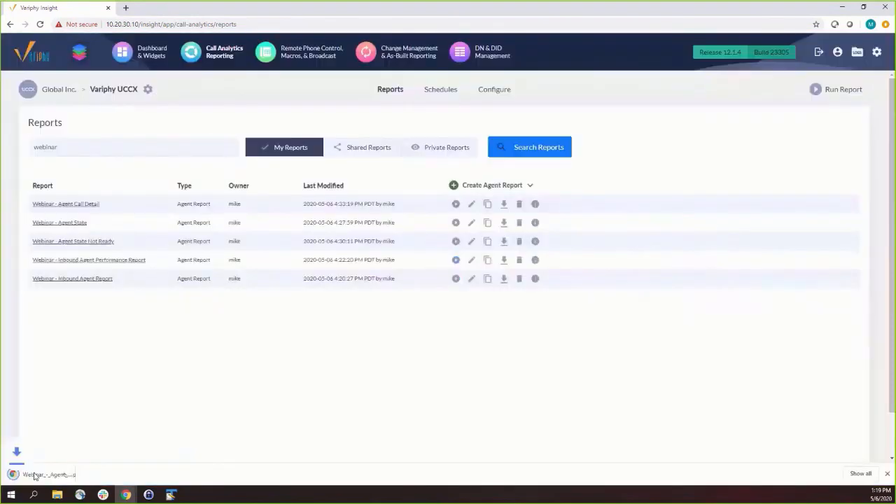
left_click(49, 474)
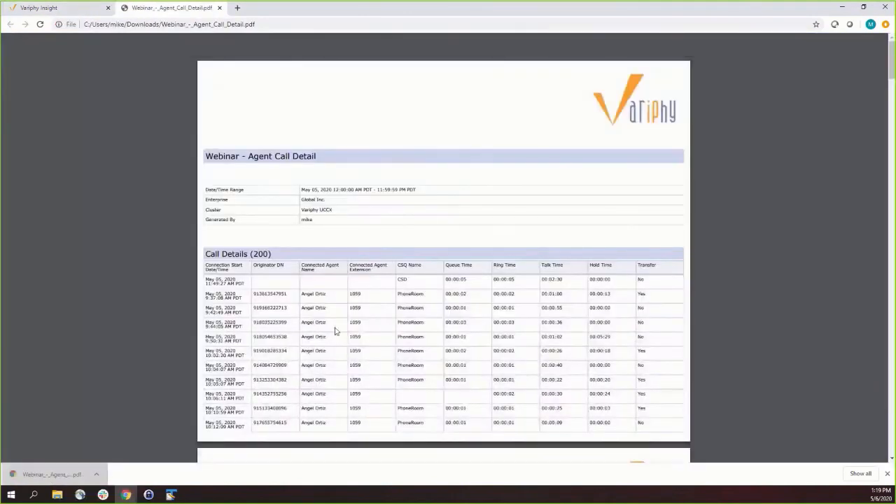
Examine the call detail rows in the PDF by connected agent, including hold times and transfers, across its pages
left_click_drag(301, 294, 327, 294)
scroll(310, 289, "down", 1)
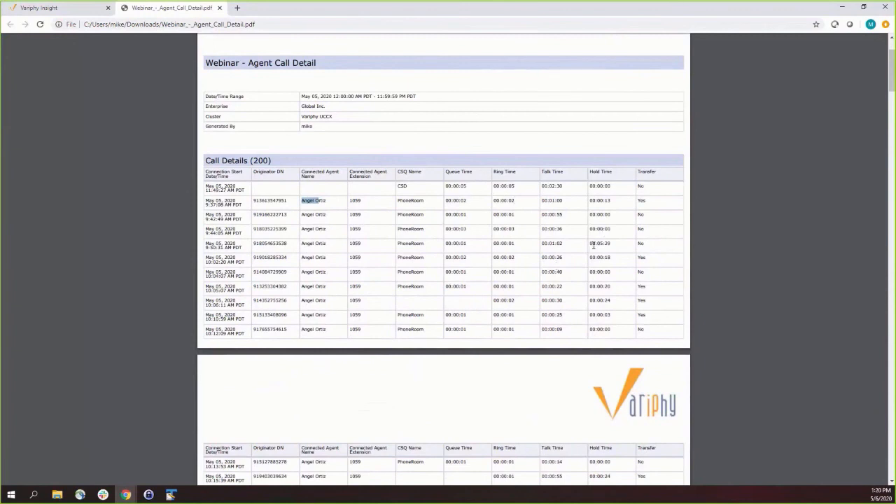
left_click_drag(590, 245, 611, 245)
scroll(656, 247, "down", 2)
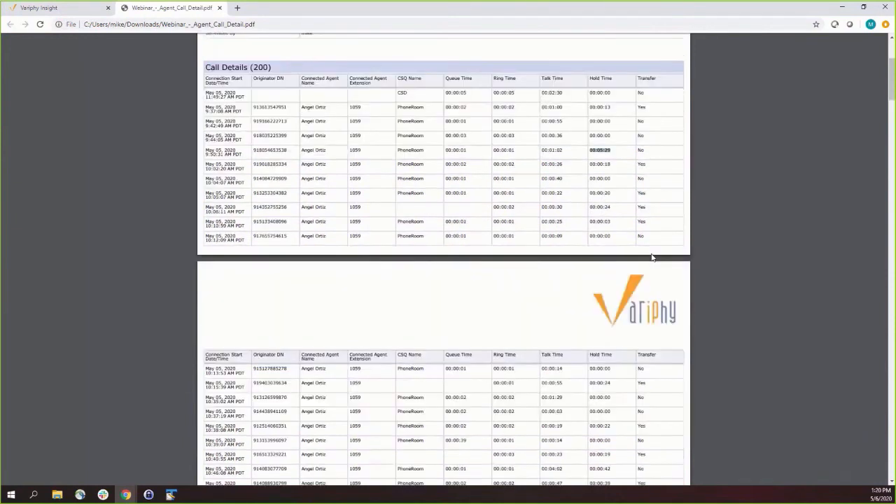
scroll(651, 258, "down", 10)
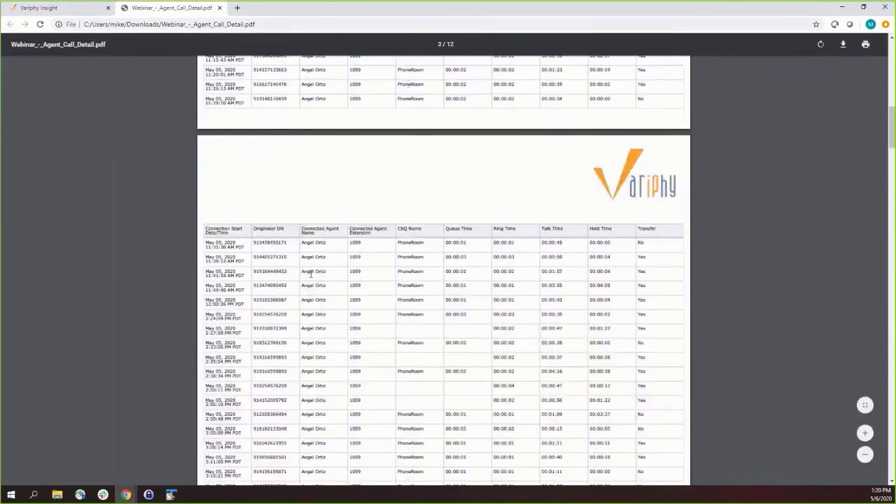
scroll(311, 274, "down", 20)
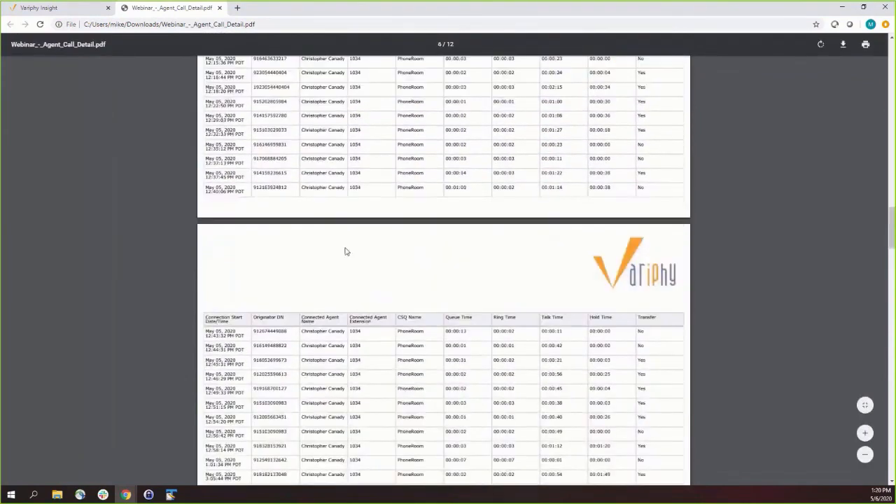
scroll(345, 252, "up", 15)
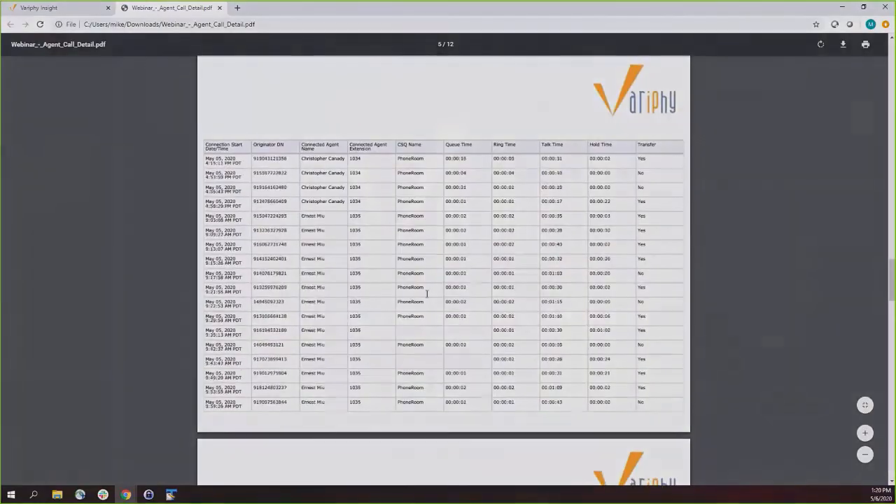
scroll(427, 293, "down", 5)
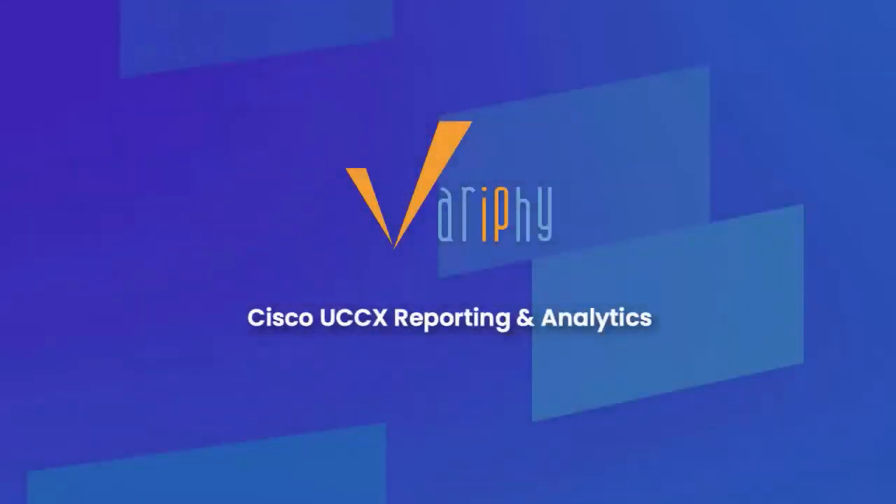